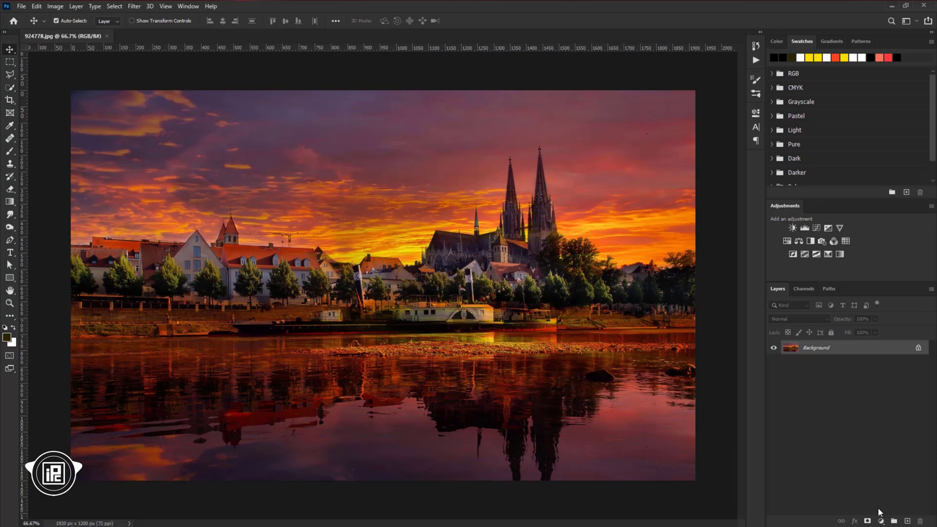
Step: Duplicate the background photo layer and convert the copy into a smart object
{"action": "key", "text": "ctrl+j"}
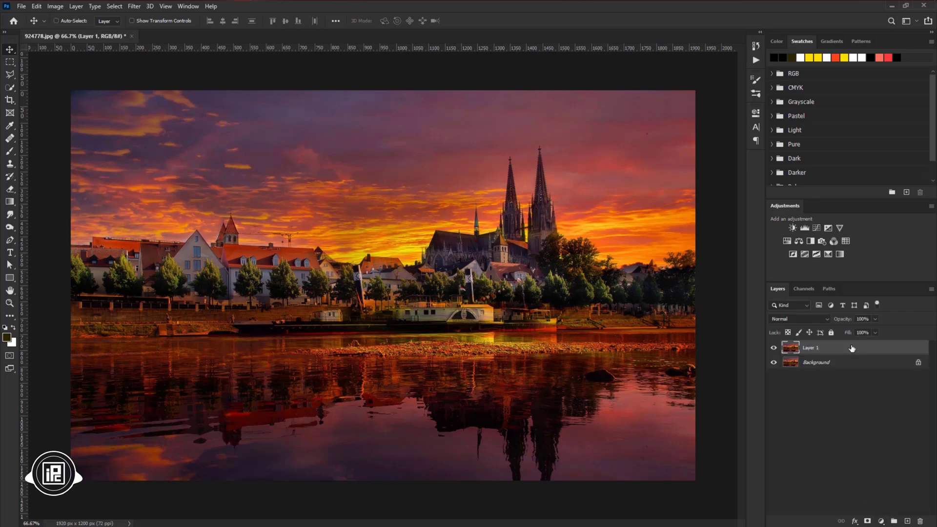
{"action": "right_click", "coordinate": [858, 348]}
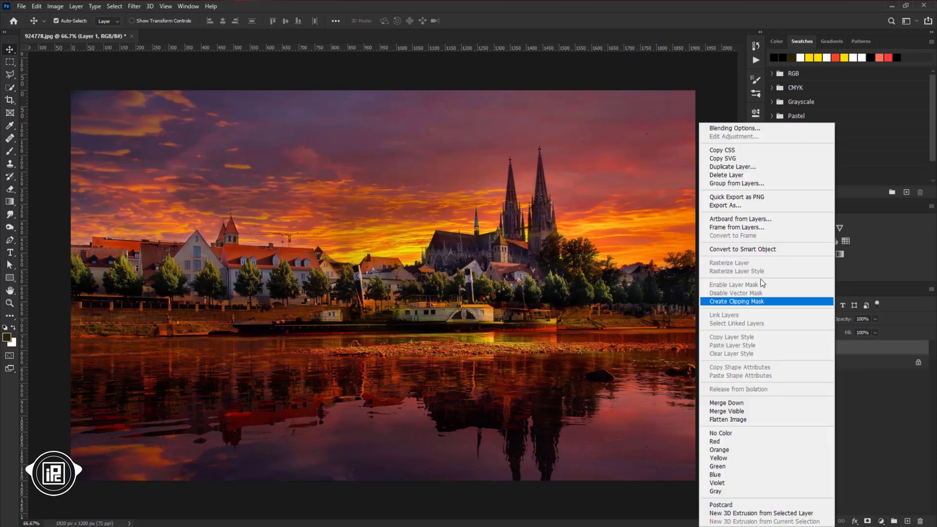
{"action": "left_click", "coordinate": [732, 250]}
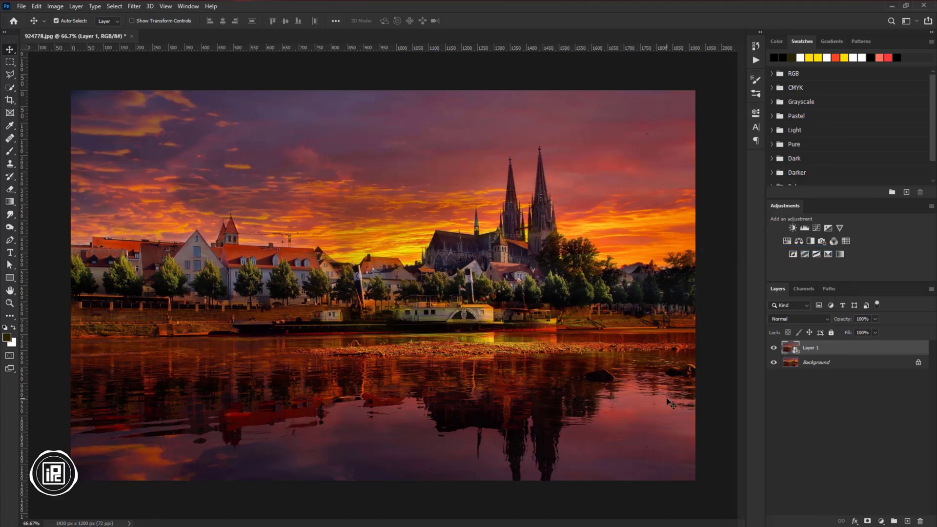
Step: Apply a Gaussian Blur with a 10-pixel radius to the smart object copy
{"action": "left_click", "coordinate": [135, 7]}
{"action": "mouse_move", "coordinate": [140, 116]}
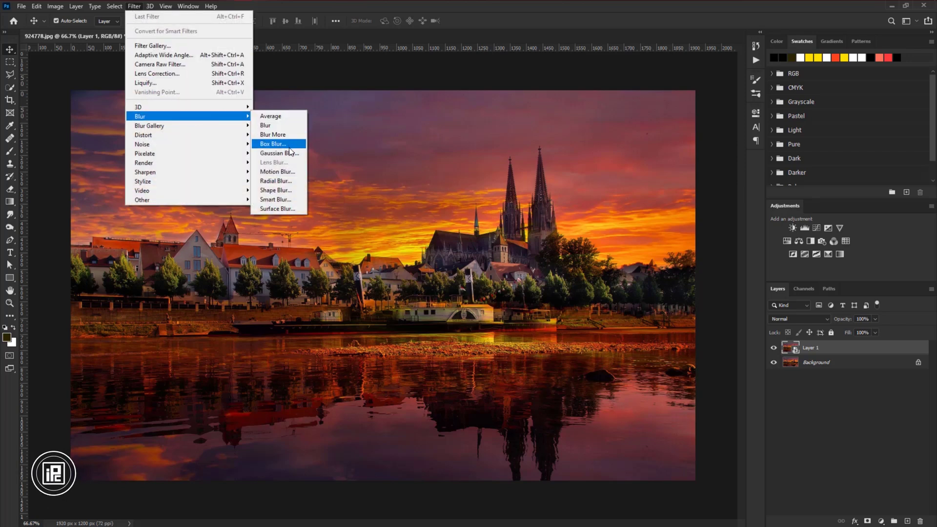
{"action": "left_click", "coordinate": [278, 153]}
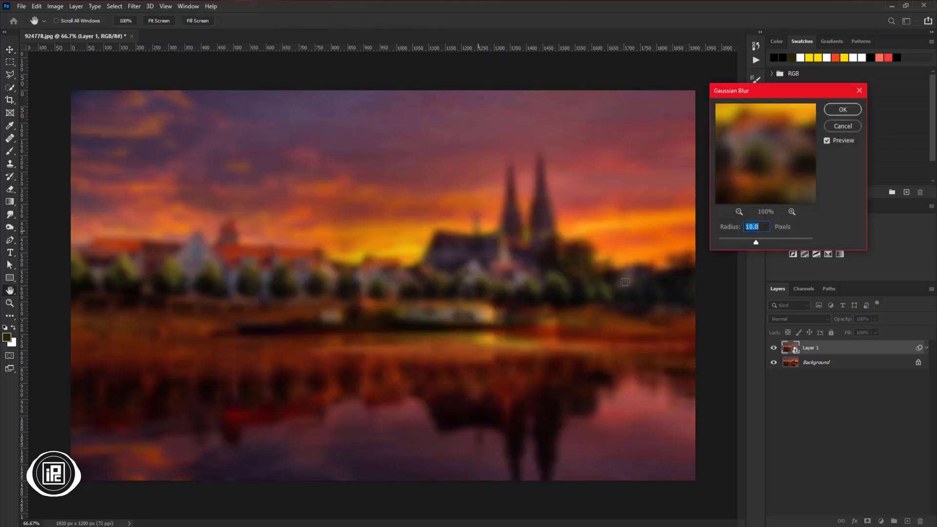
{"action": "key", "text": "Return"}
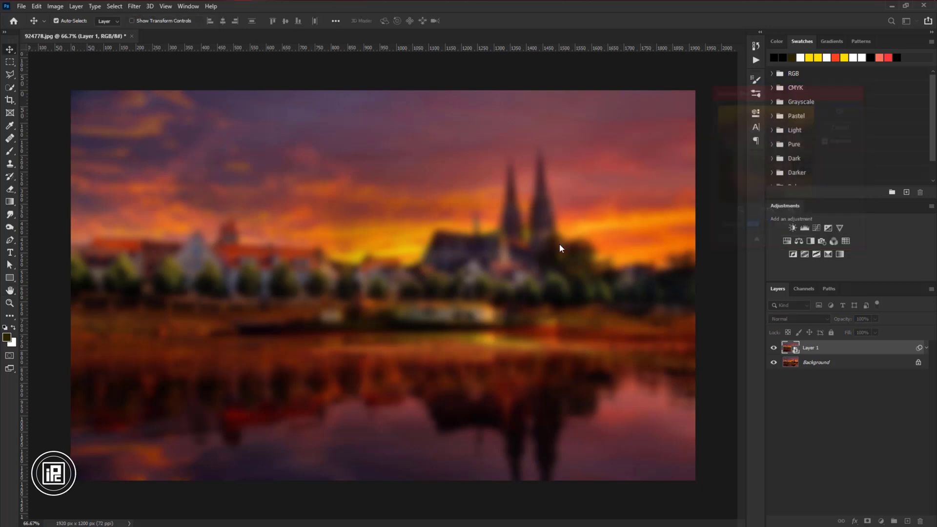
Step: Draw a rectangle over the centre of the photo and set its fill to none
{"action": "right_click", "coordinate": [12, 278]}
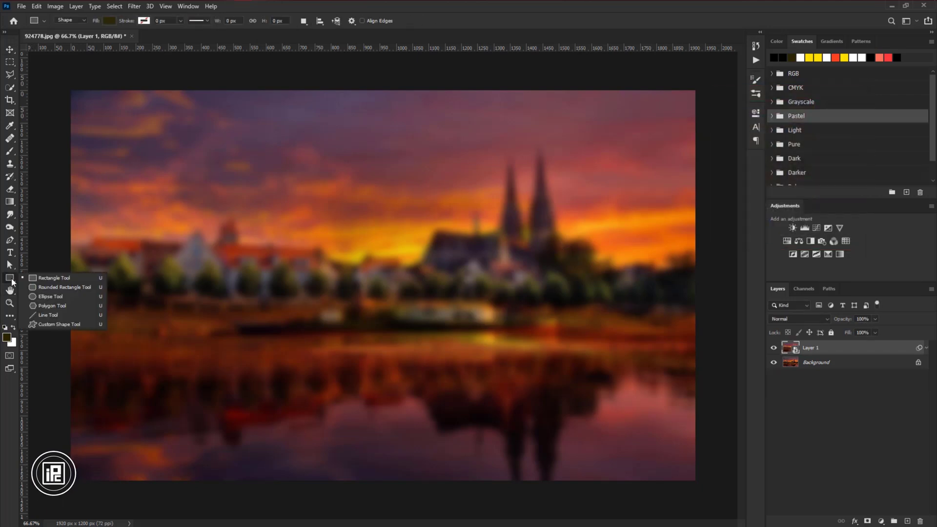
{"action": "left_click", "coordinate": [54, 279]}
{"action": "mouse_move", "coordinate": [288, 218]}
{"action": "left_mouse_down"}
{"action": "mouse_move", "coordinate": [496, 323]}
{"action": "mouse_move", "coordinate": [494, 334]}
{"action": "left_mouse_up"}
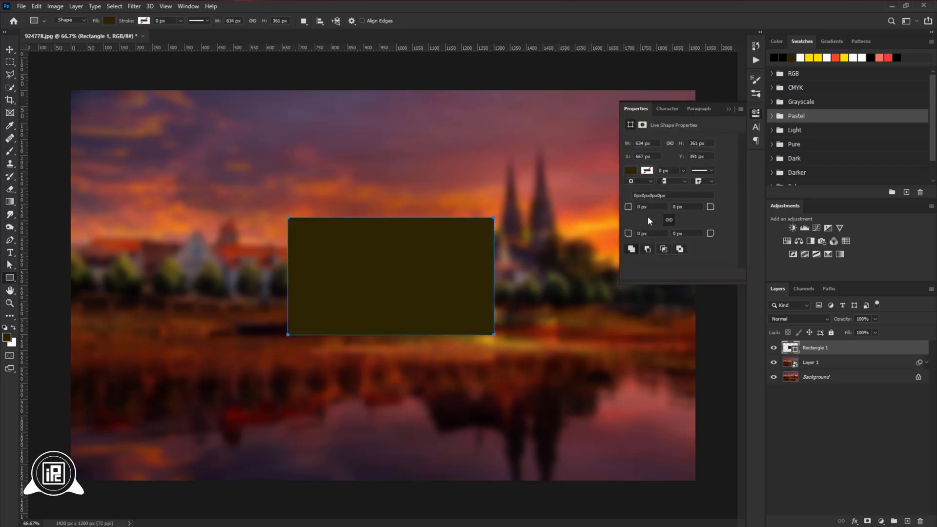
{"action": "left_click", "coordinate": [630, 171]}
{"action": "left_click", "coordinate": [635, 189]}
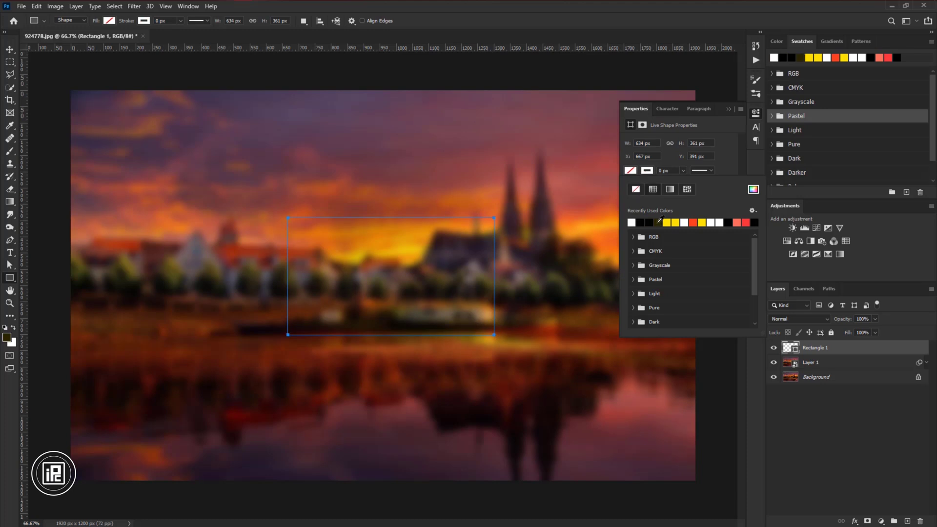
Step: Give the rectangle an outside stroke and 20 px rounded corners
{"action": "left_click", "coordinate": [668, 171]}
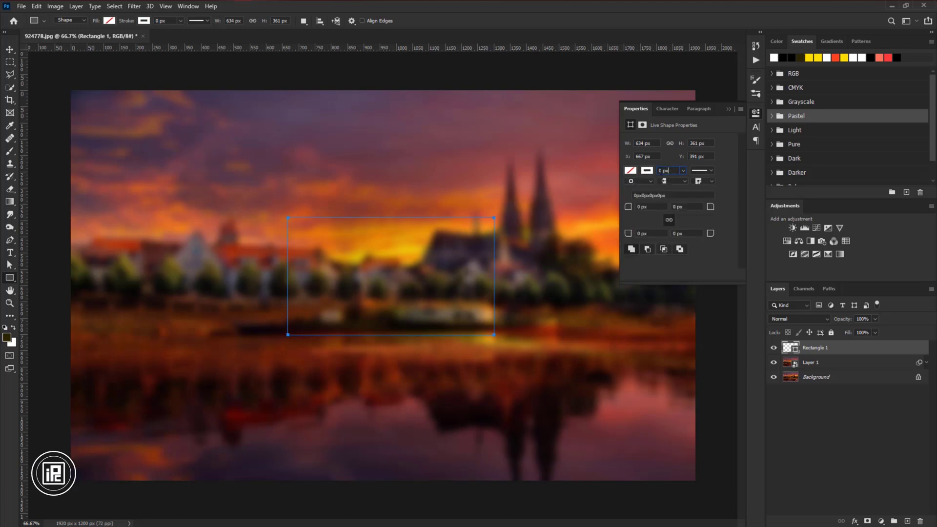
{"action": "double_click", "coordinate": [664, 171]}
{"action": "type", "text": "20"}
{"action": "key", "text": "Return"}
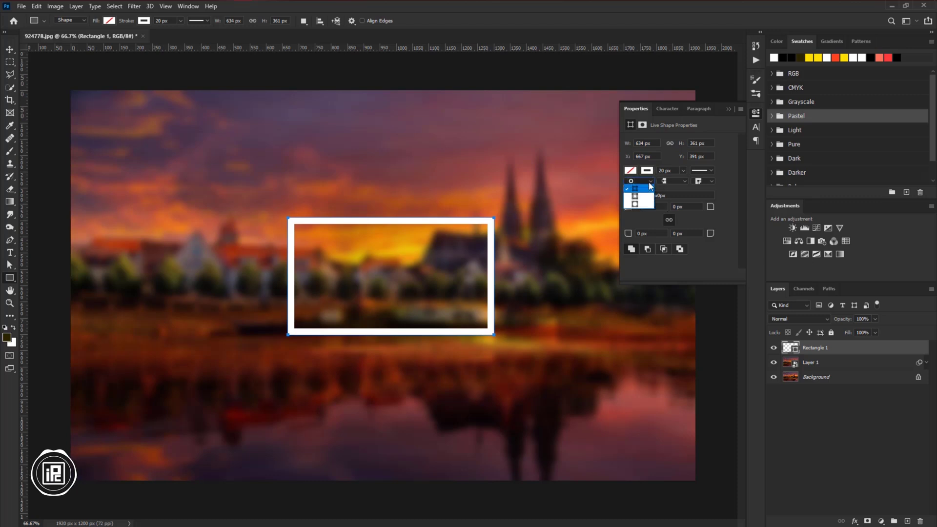
{"action": "left_click", "coordinate": [649, 182]}
{"action": "left_click", "coordinate": [639, 204]}
{"action": "type", "text": "20"}
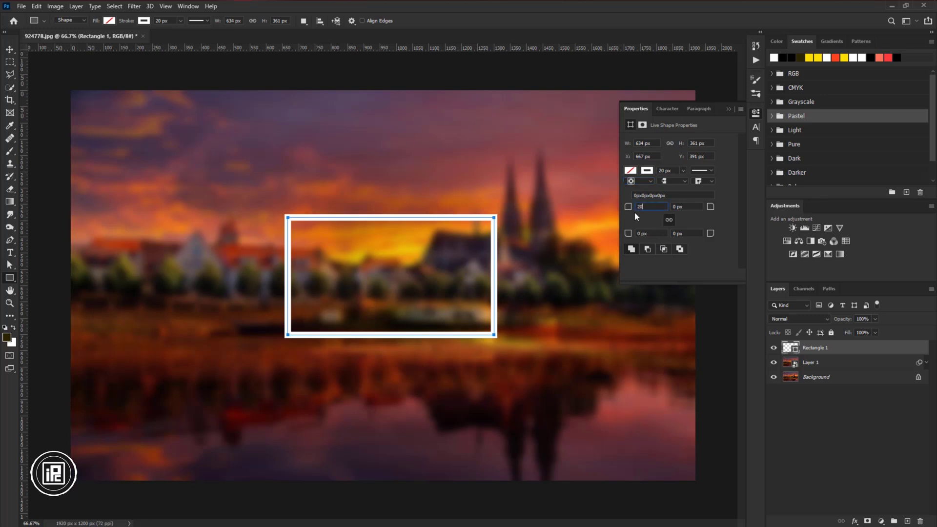
{"action": "key", "text": "Tab"}
Step: Move the rectangle up-left and shrink it narrower with Free Transform
{"action": "left_click", "coordinate": [11, 50]}
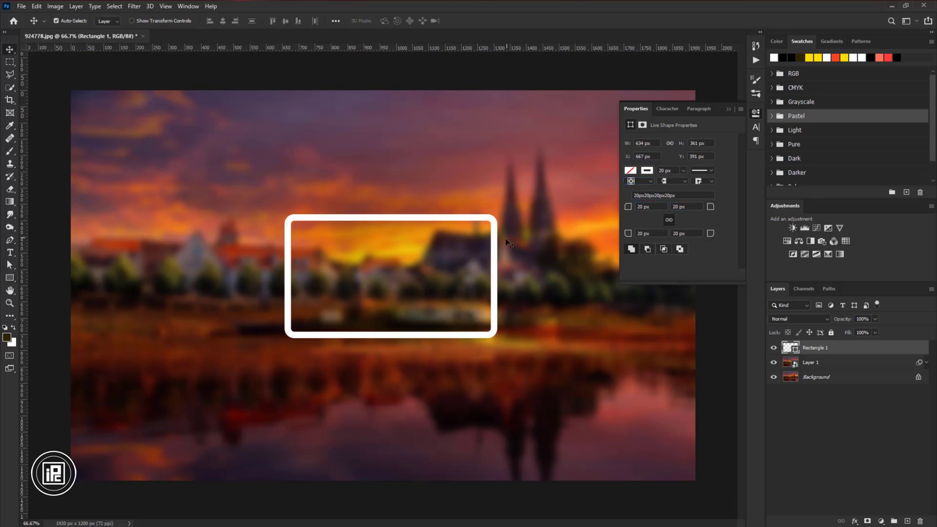
{"action": "left_click_drag", "start_coordinate": [501, 253], "coordinate": [492, 235]}
{"action": "key", "text": "ctrl+t"}
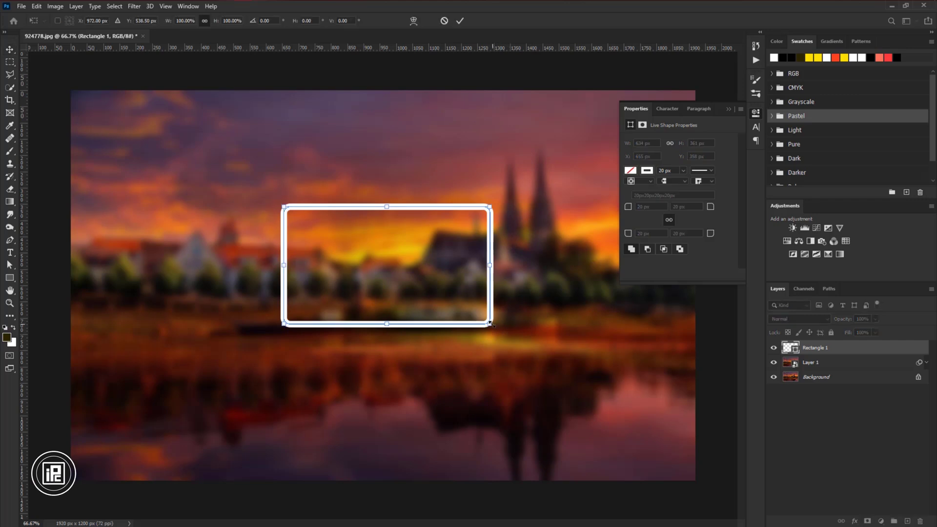
{"action": "left_click_drag", "start_coordinate": [492, 323], "coordinate": [453, 334]}
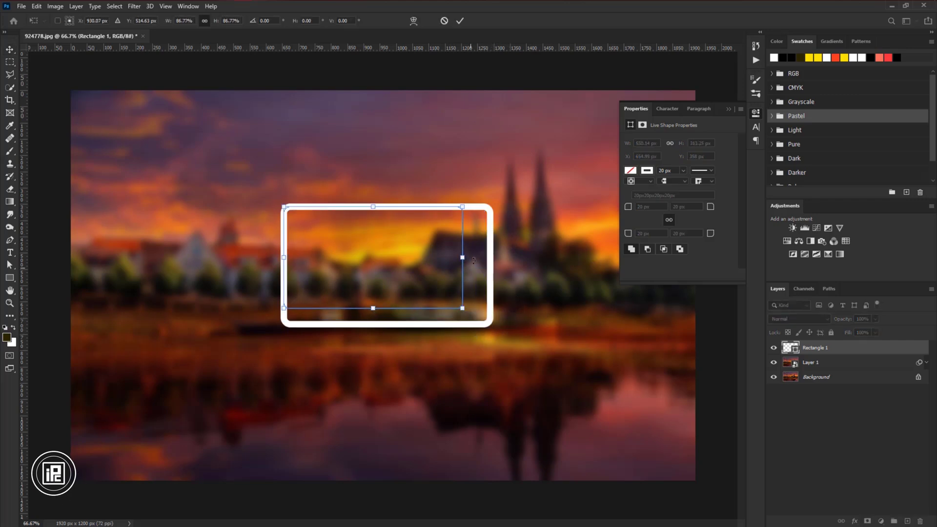
{"action": "left_click_drag", "start_coordinate": [467, 259], "coordinate": [450, 258]}
{"action": "left_click", "coordinate": [461, 21]}
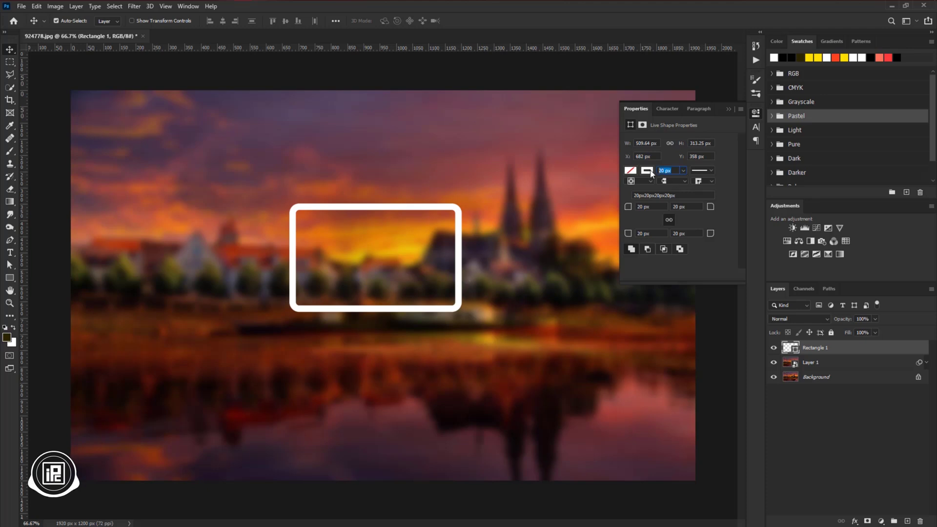
{"action": "type", "text": "25"}
Step: Set the stroke to 25 px and enlarge the rectangle slightly
{"action": "key", "text": "Return"}
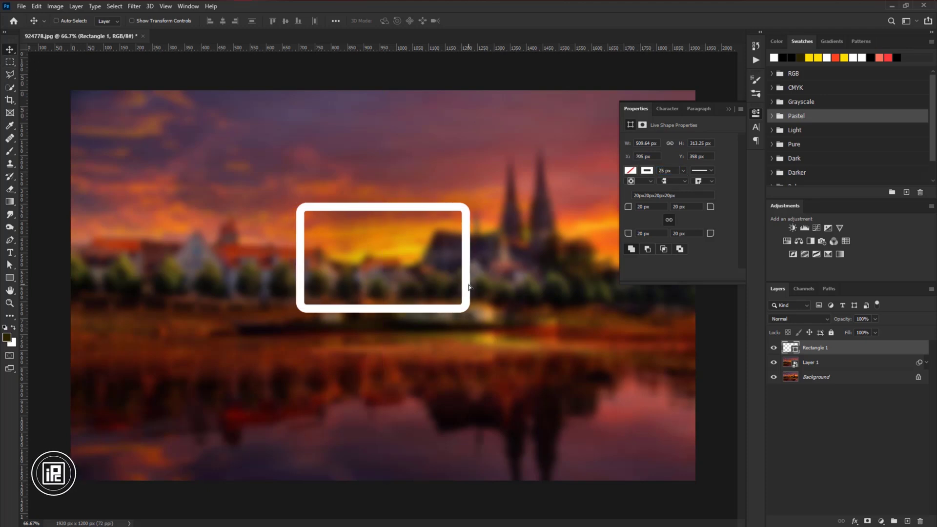
{"action": "key", "text": "ctrl+t"}
{"action": "left_click_drag", "start_coordinate": [461, 310], "coordinate": [501, 334]}
{"action": "left_click_drag", "start_coordinate": [504, 271], "coordinate": [514, 271]}
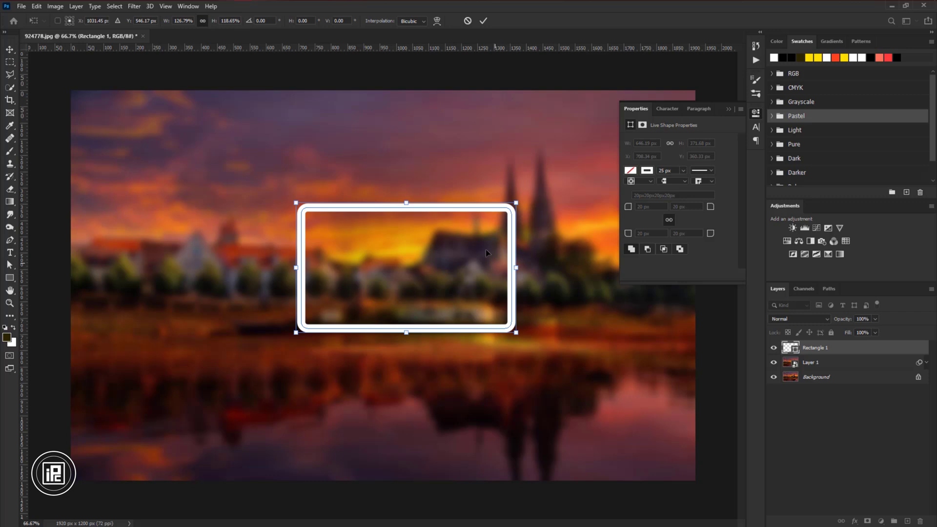
{"action": "left_click", "coordinate": [483, 20]}
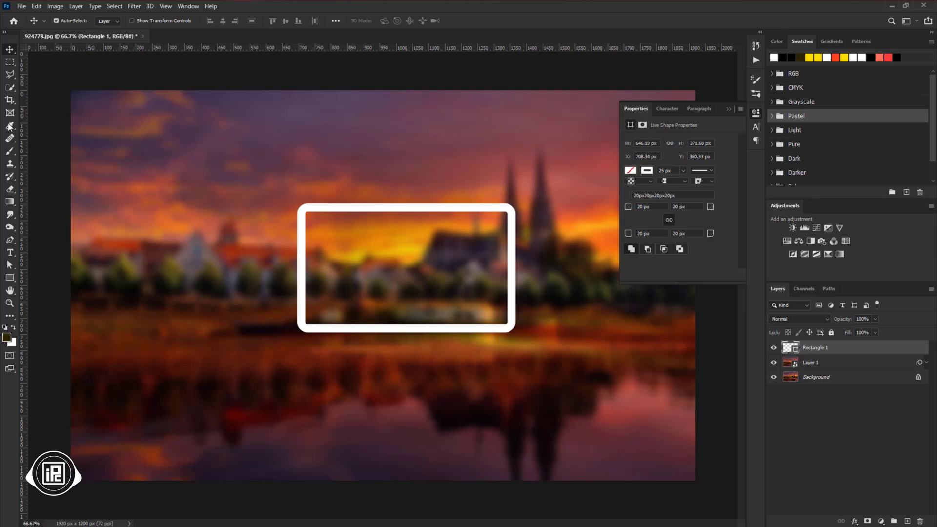
Step: Draw a tall rectangular marquee selection across the rectangle's middle
{"action": "left_click", "coordinate": [12, 66]}
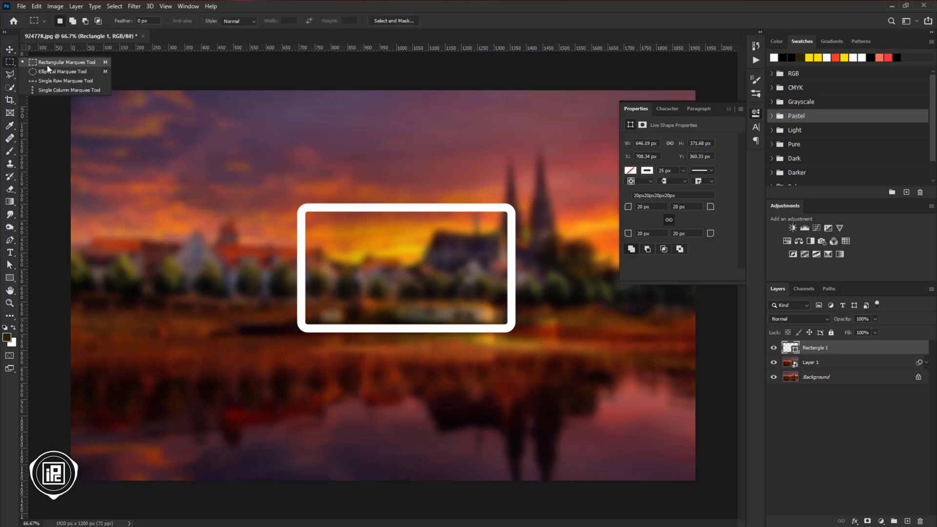
{"action": "left_click", "coordinate": [62, 62]}
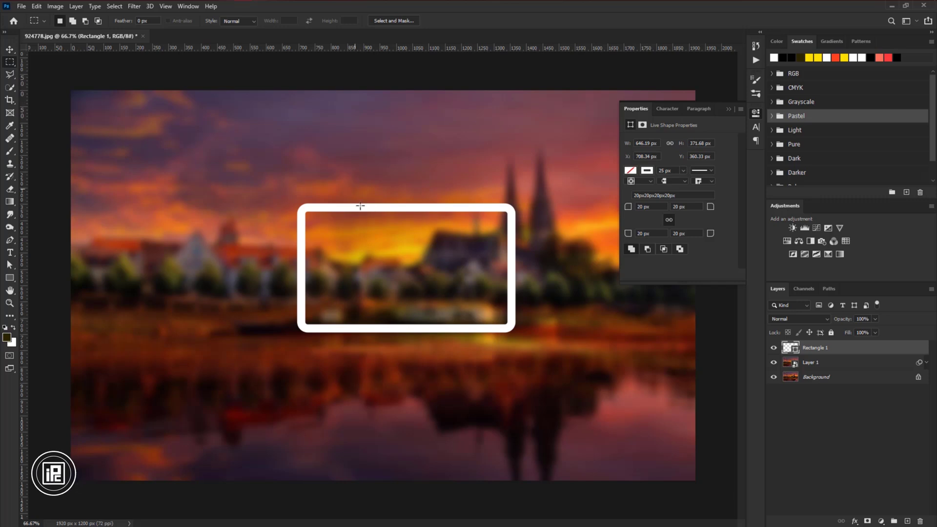
{"action": "left_click_drag", "start_coordinate": [356, 189], "coordinate": [461, 398]}
Step: Invert the selection and add a layer mask to Rectangle 1
{"action": "left_click", "coordinate": [114, 7]}
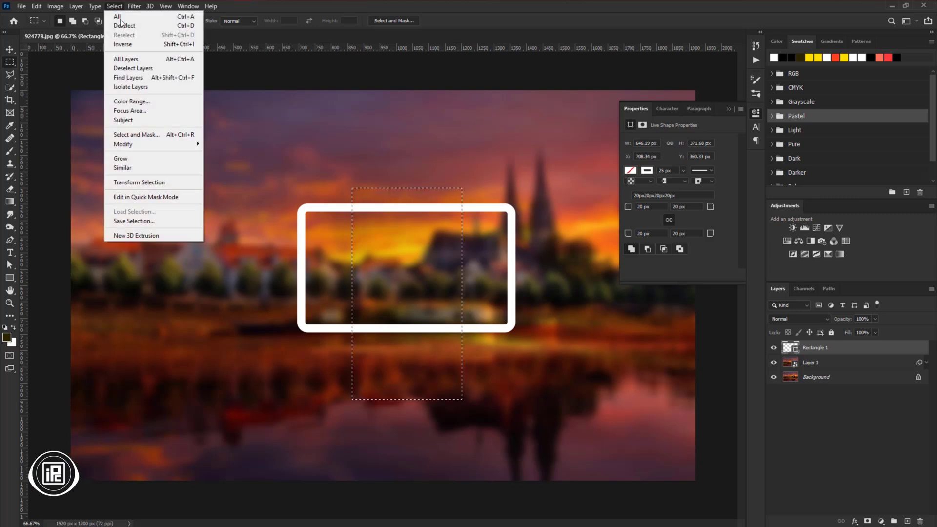
{"action": "left_click", "coordinate": [132, 45]}
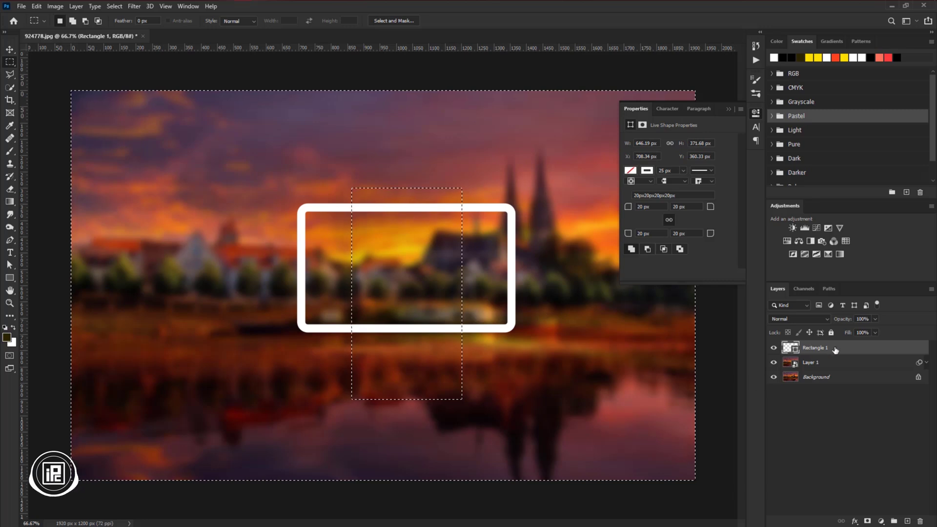
{"action": "left_click", "coordinate": [867, 520]}
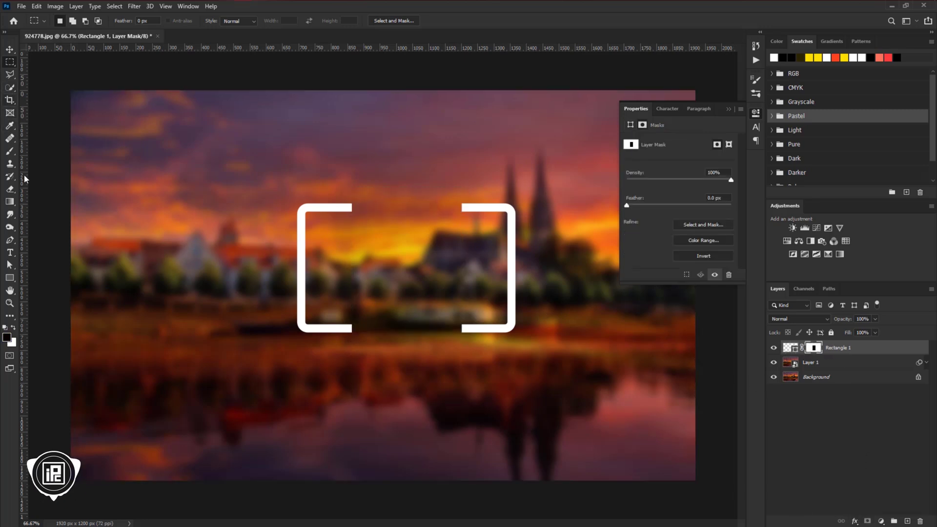
Step: Draw a circle inside the bracket frame on a new layer
{"action": "left_click", "coordinate": [13, 275]}
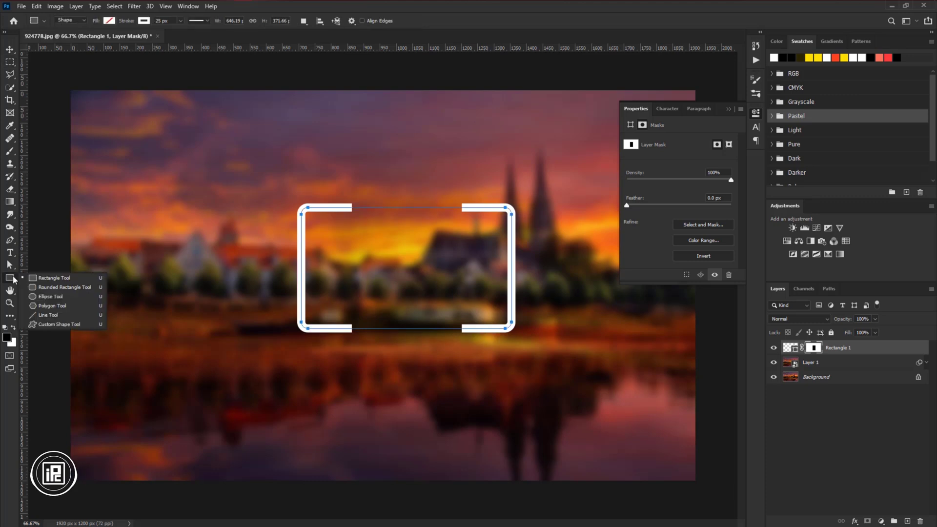
{"action": "left_click", "coordinate": [58, 295]}
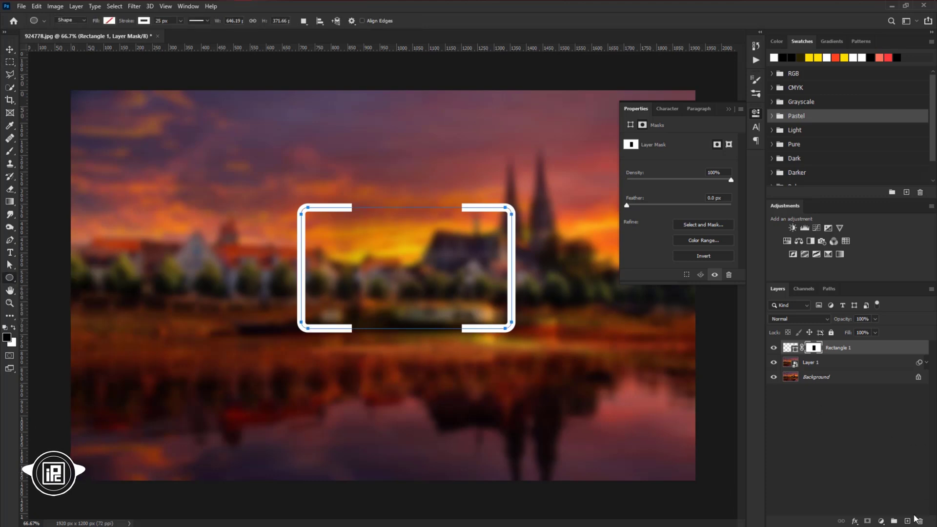
{"action": "left_click", "coordinate": [908, 520]}
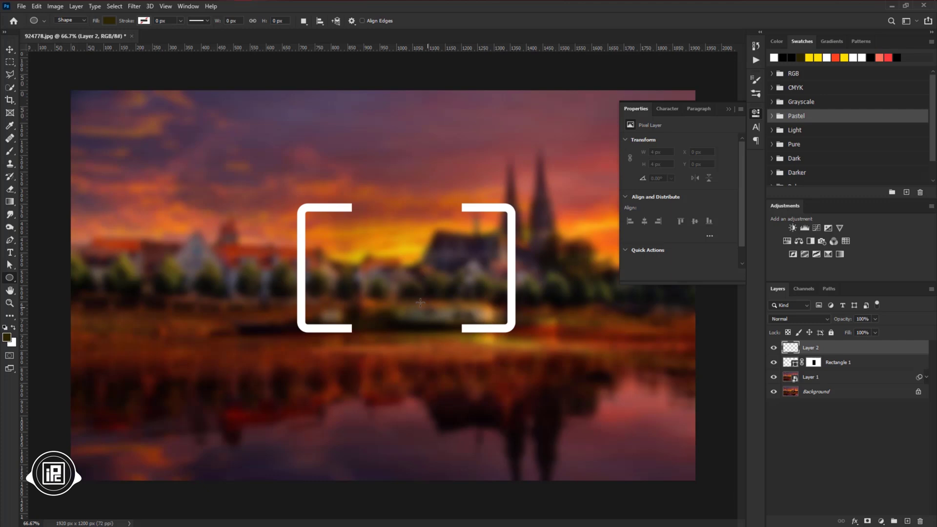
{"action": "left_click_drag", "start_coordinate": [384, 250], "coordinate": [477, 341]}
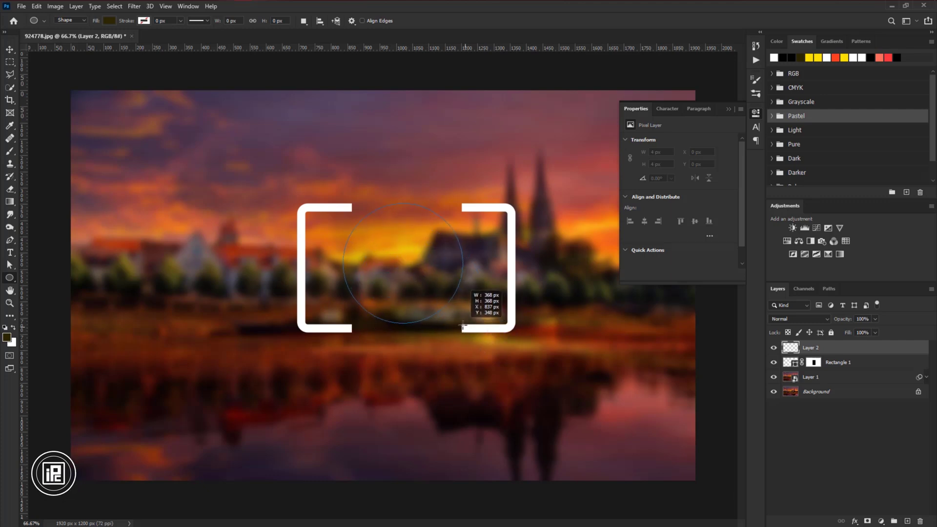
{"action": "left_click_drag", "start_coordinate": [476, 341], "coordinate": [478, 344]}
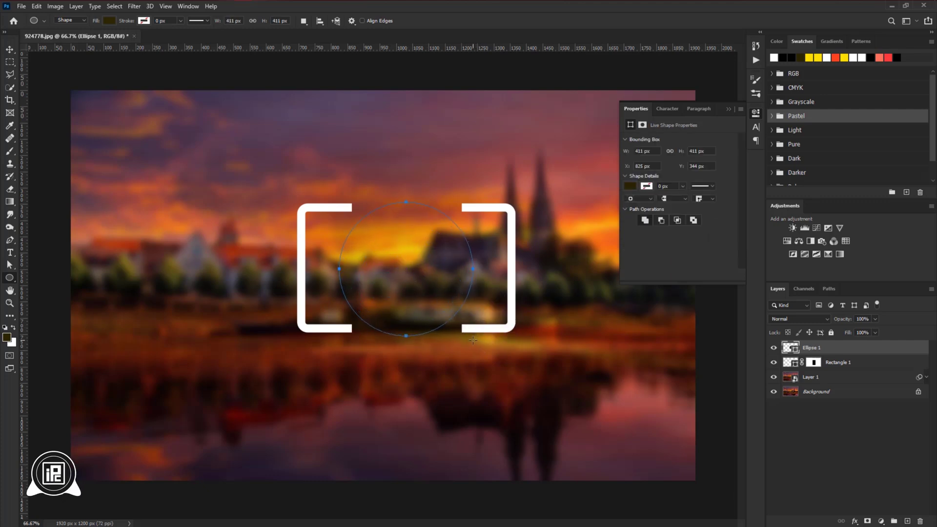
Step: Remove the circle's fill and give it a 25 px white outline
{"action": "left_click", "coordinate": [633, 186]}
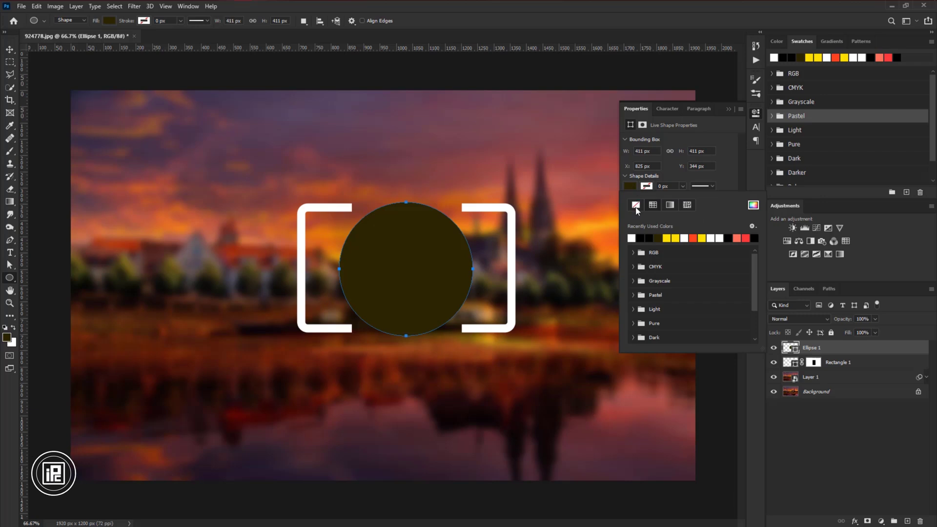
{"action": "left_click", "coordinate": [638, 208]}
{"action": "left_click", "coordinate": [647, 187]}
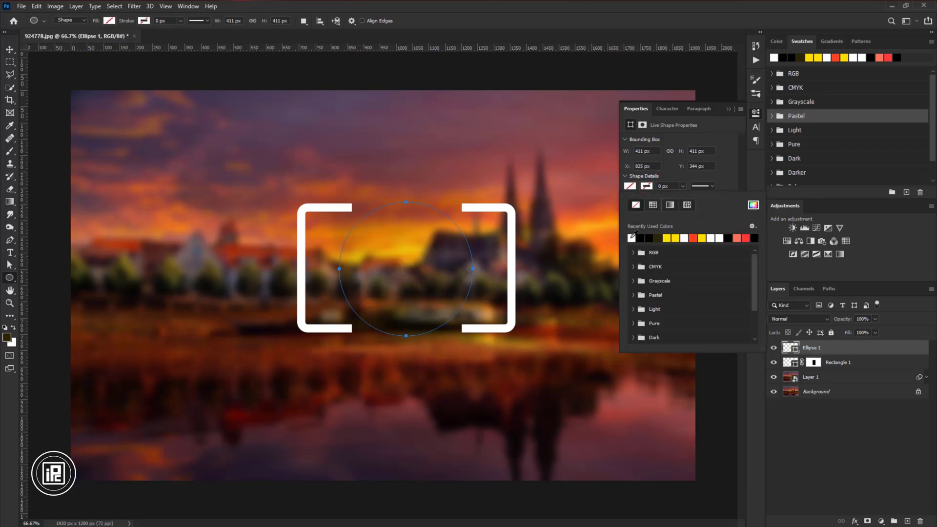
{"action": "left_click", "coordinate": [664, 186]}
{"action": "type", "text": "25"}
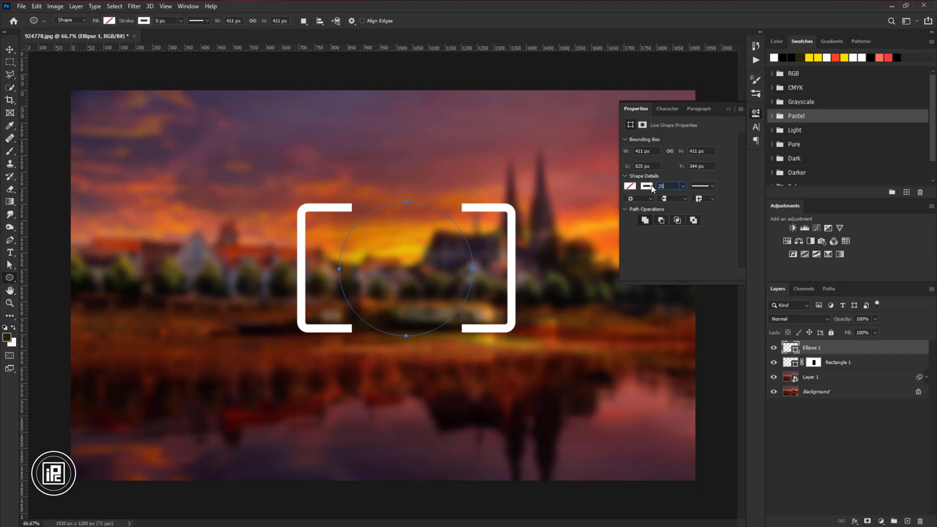
{"action": "key", "text": "Return"}
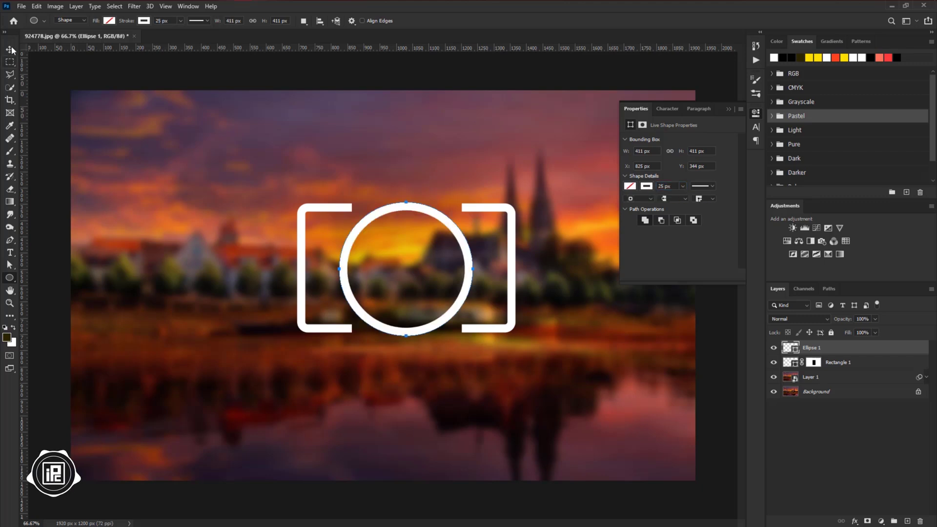
Step: Duplicate the circle and shrink the copy to a 222 px inner ring
{"action": "left_click", "coordinate": [12, 51]}
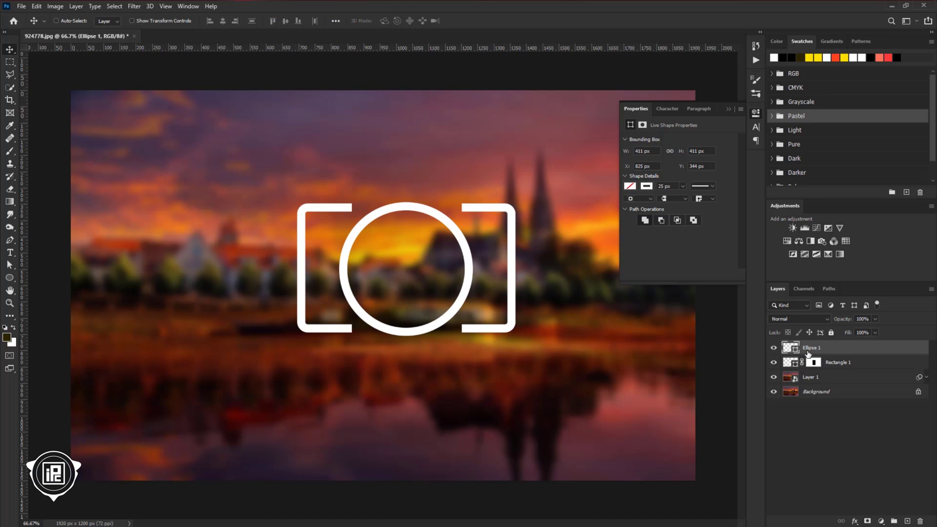
{"action": "key", "text": "ctrl+j"}
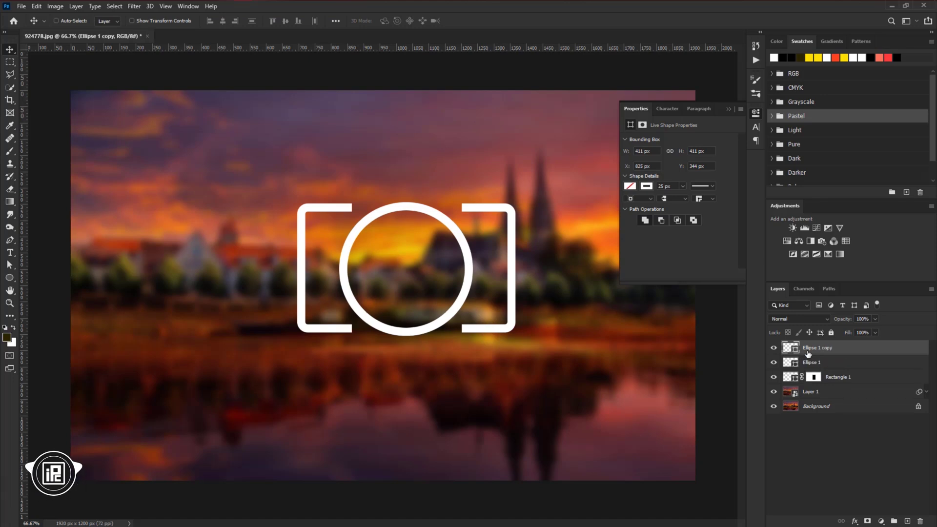
{"action": "key", "text": "ctrl+t"}
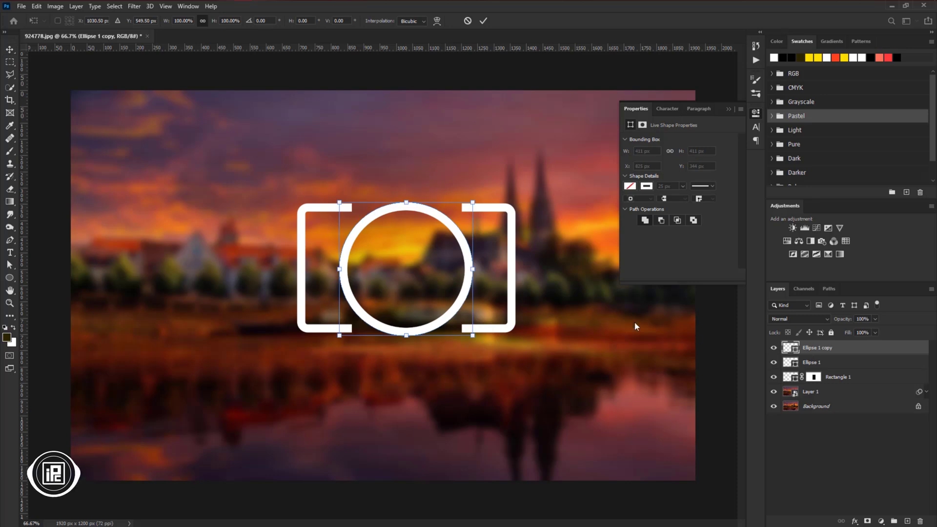
{"action": "left_click_drag", "start_coordinate": [475, 270], "coordinate": [465, 270]}
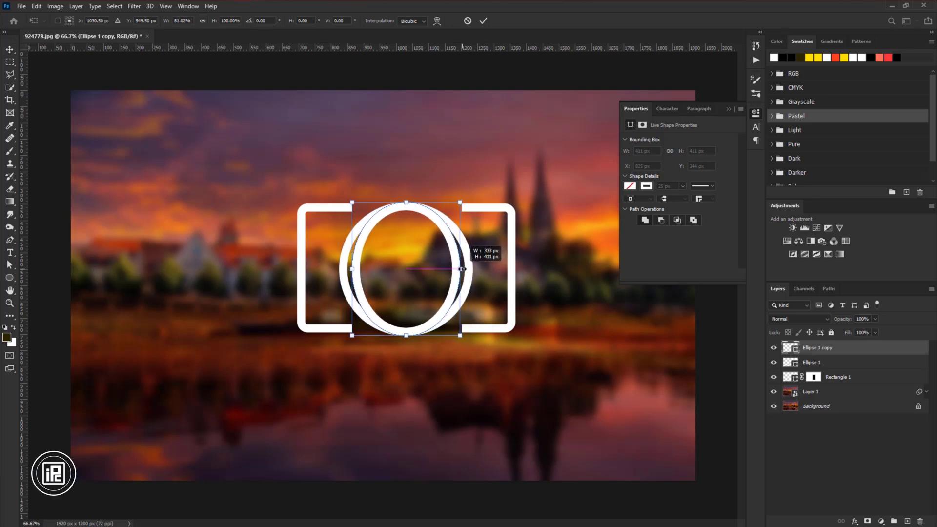
{"action": "left_click_drag", "start_coordinate": [464, 270], "coordinate": [444, 270]}
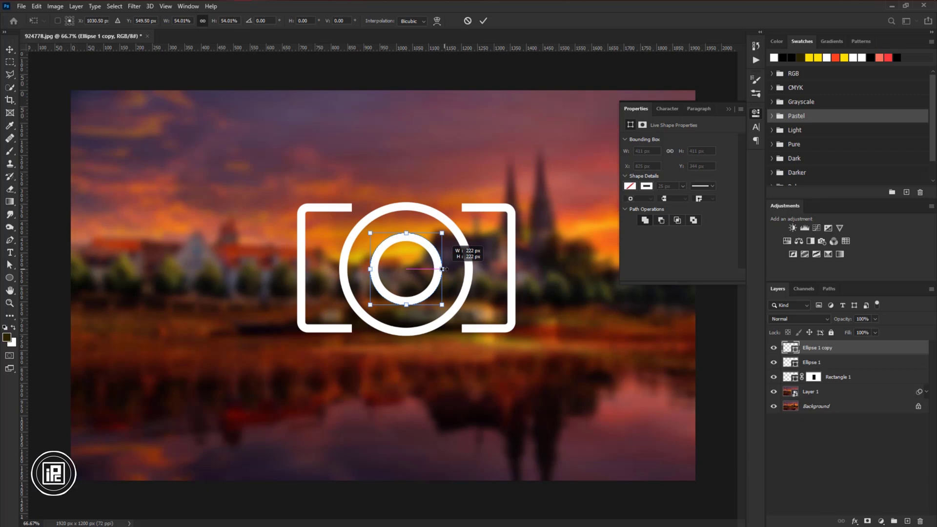
{"action": "left_click_drag", "start_coordinate": [445, 269], "coordinate": [444, 269]}
{"action": "left_click", "coordinate": [483, 21]}
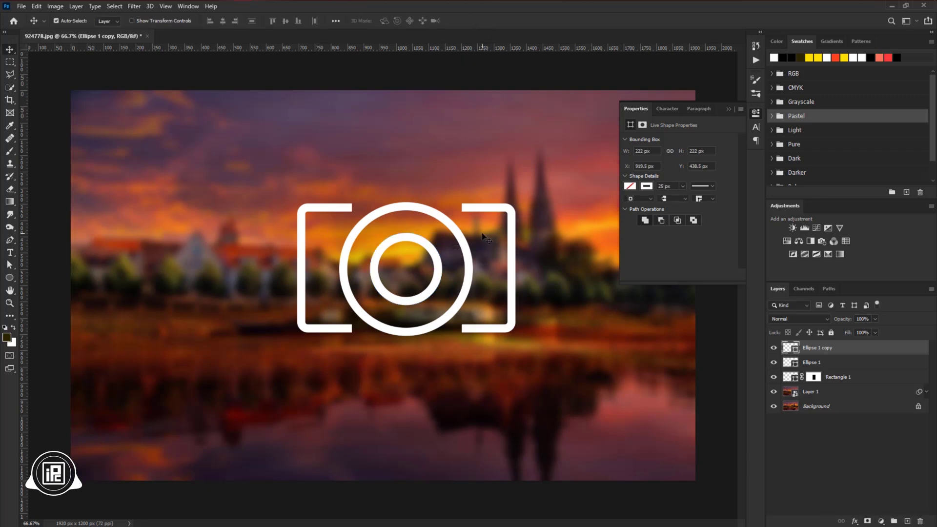
{"action": "right_click", "coordinate": [11, 279]}
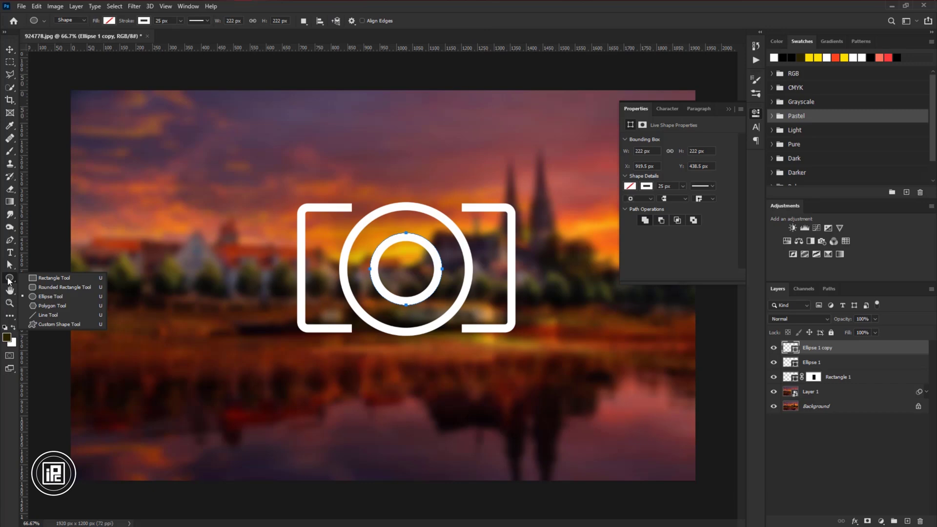
{"action": "left_click", "coordinate": [45, 274]}
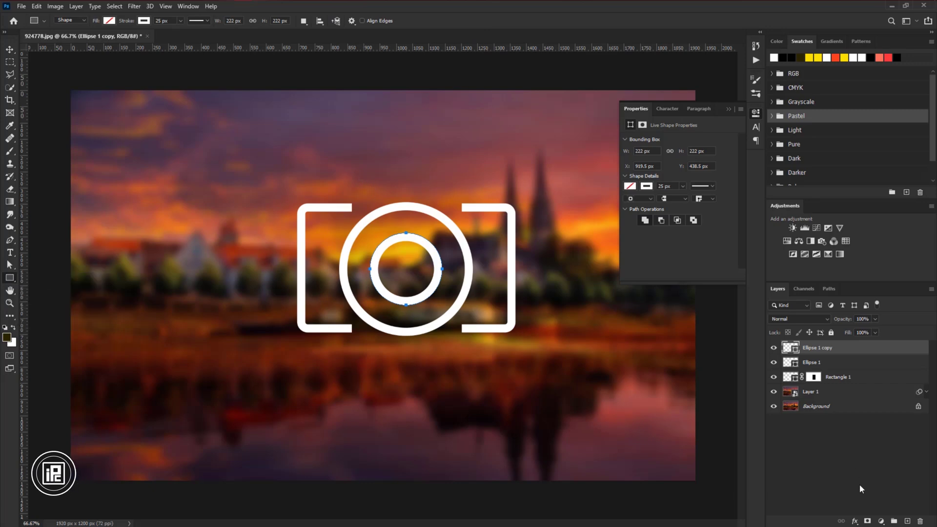
Step: Draw a small white-filled rectangle centred above the frame
{"action": "left_click", "coordinate": [906, 521]}
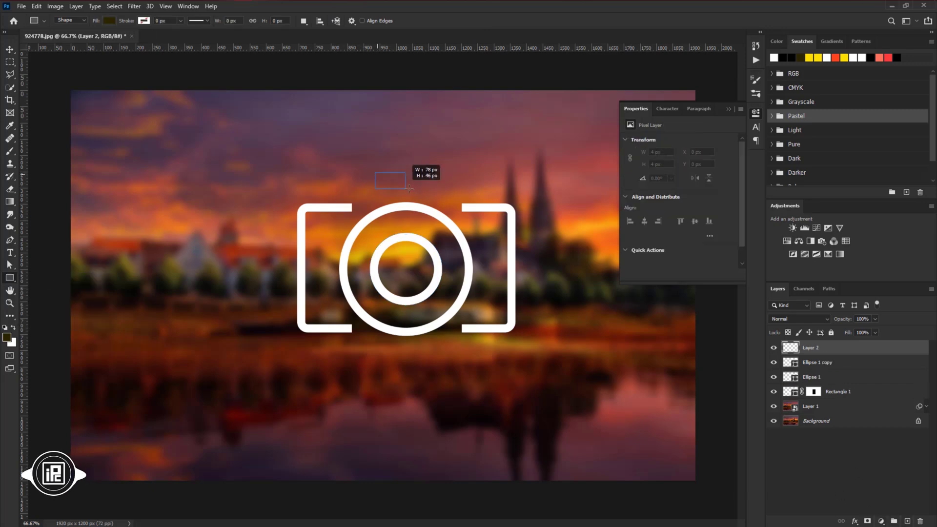
{"action": "left_click_drag", "start_coordinate": [435, 196], "coordinate": [485, 211]}
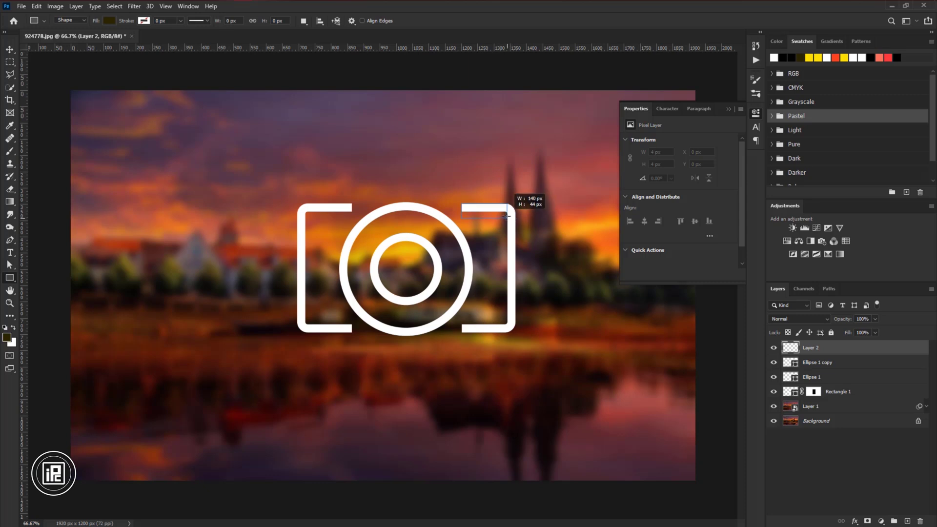
{"action": "left_click_drag", "start_coordinate": [384, 169], "coordinate": [430, 180]}
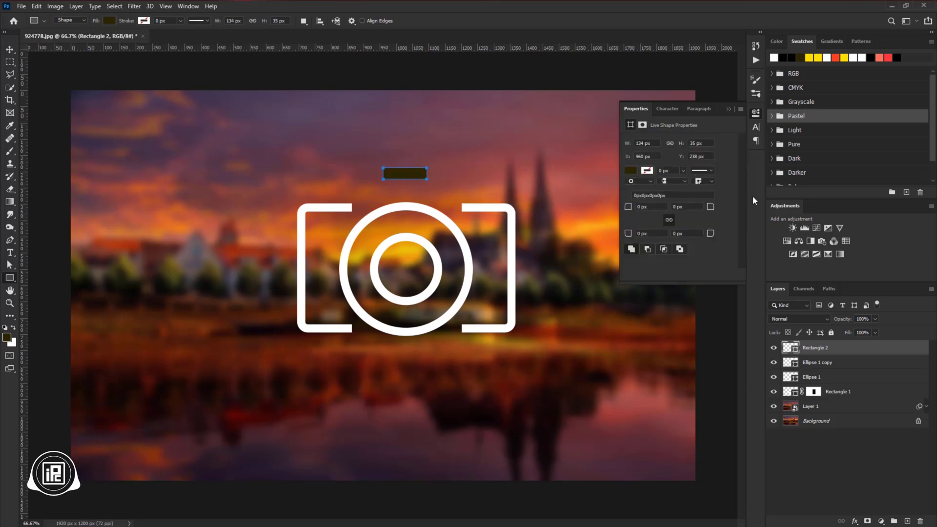
{"action": "left_click", "coordinate": [631, 171]}
{"action": "left_click", "coordinate": [634, 221]}
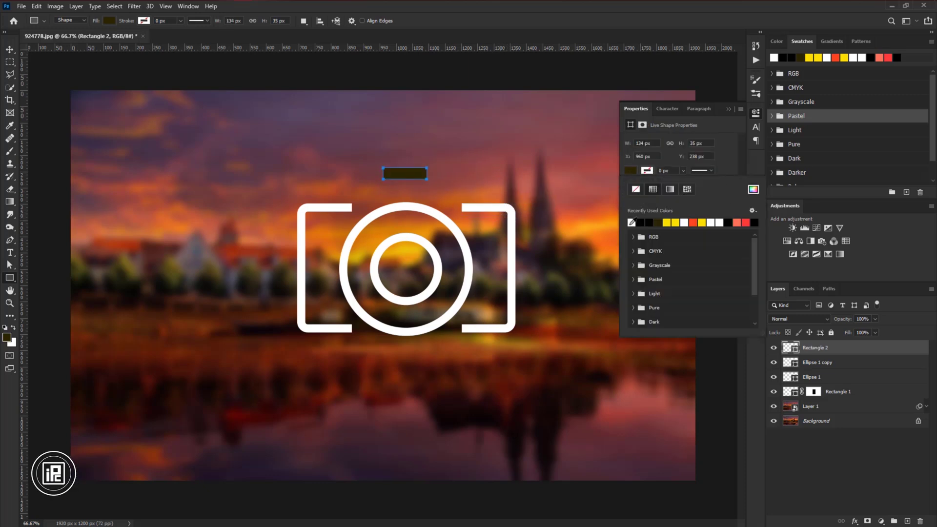
Step: Skew the rectangle's bottom corners outward into a trapezoid
{"action": "left_click", "coordinate": [11, 50]}
{"action": "scroll", "coordinate": [416, 174], "scroll_direction": "up", "scroll_amount": 3}
{"action": "left_click_drag", "start_coordinate": [417, 174], "coordinate": [412, 169]}
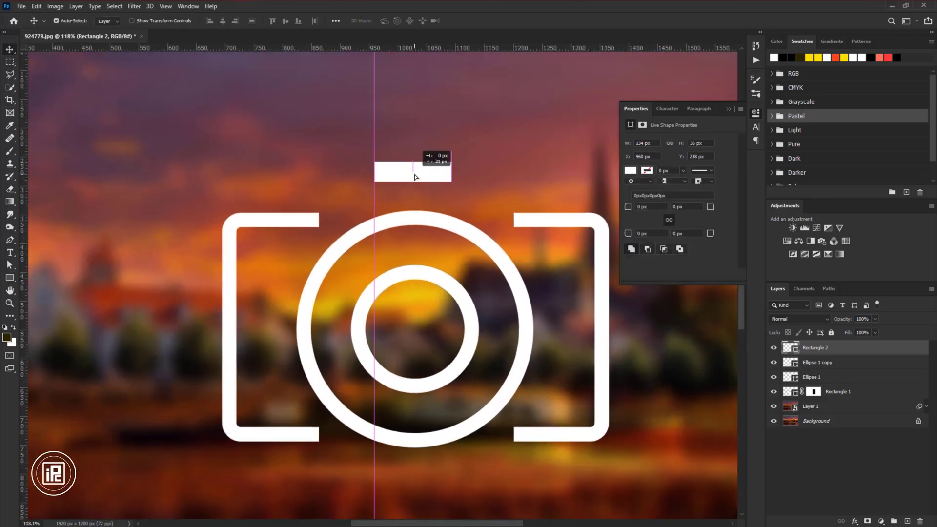
{"action": "key", "text": "ctrl+t"}
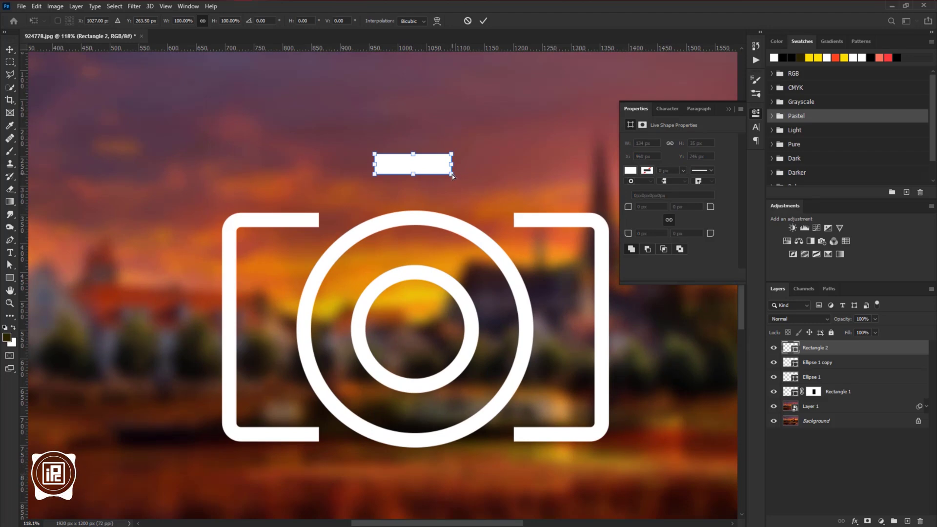
{"action": "left_click_drag", "start_coordinate": [459, 174], "coordinate": [464, 175]}
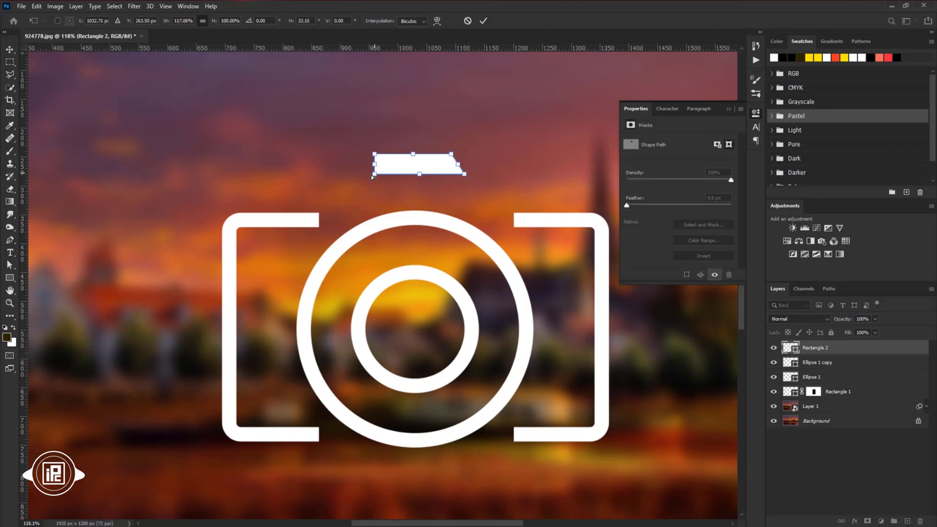
{"action": "left_click_drag", "start_coordinate": [374, 174], "coordinate": [360, 177]}
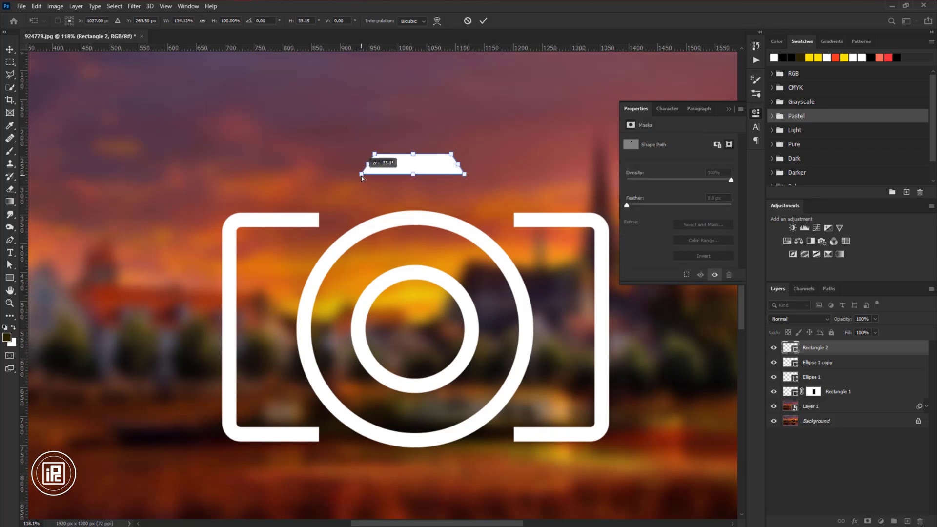
{"action": "left_click", "coordinate": [483, 21]}
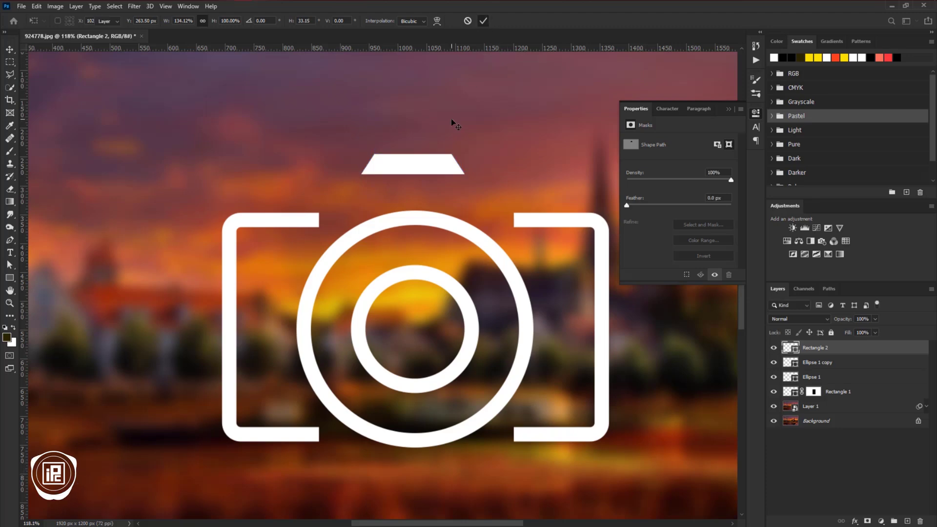
{"action": "scroll", "coordinate": [417, 179], "scroll_direction": "down", "scroll_amount": 2}
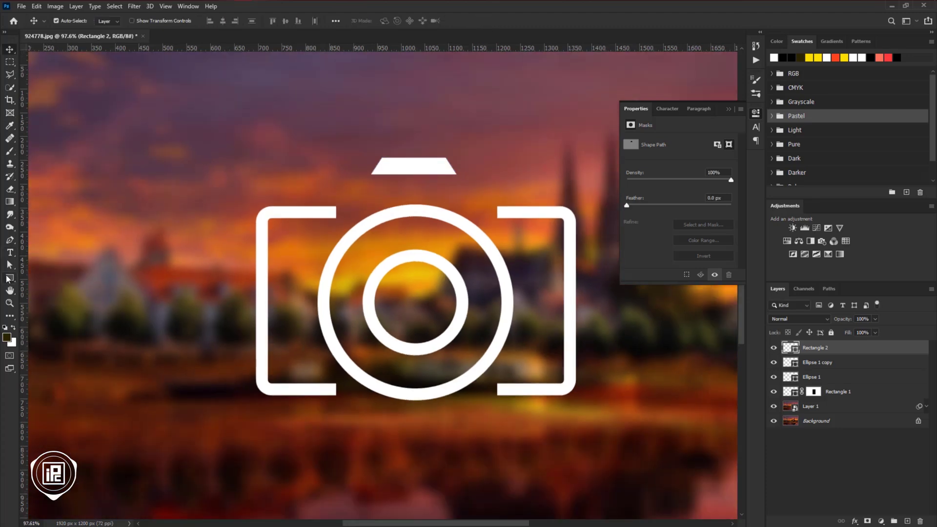
Step: Draw a small flash rectangle at upper right and realign the viewfinder trapezoid
{"action": "left_click", "coordinate": [10, 277]}
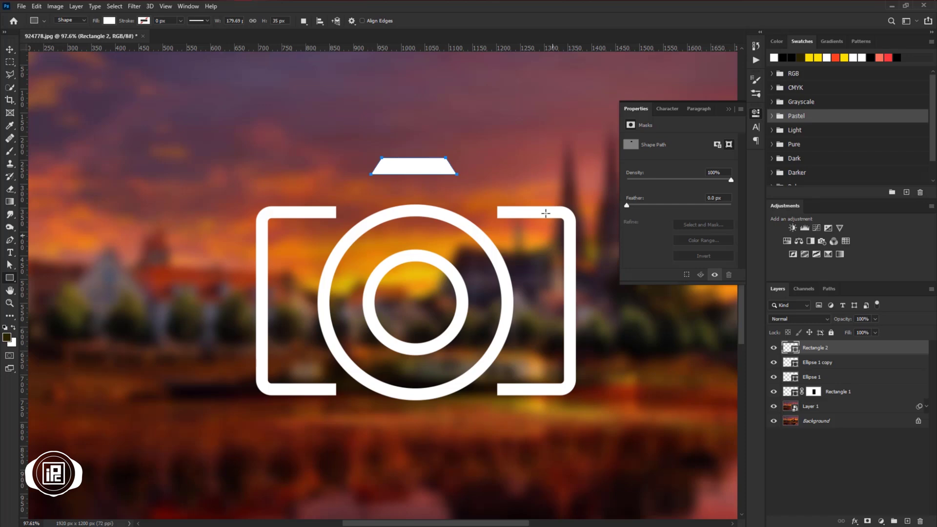
{"action": "left_click_drag", "start_coordinate": [523, 182], "coordinate": [543, 192]}
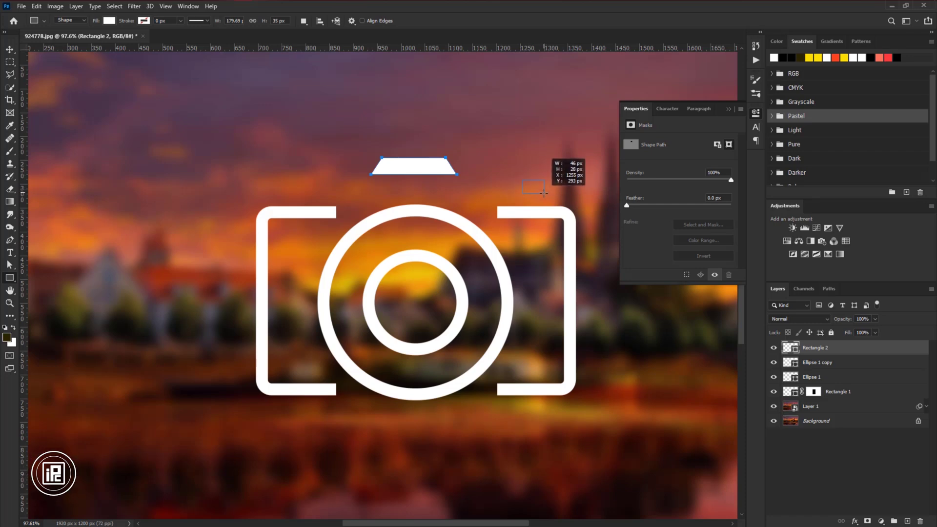
{"action": "scroll", "coordinate": [553, 192], "scroll_direction": "up", "scroll_amount": 3}
{"action": "key", "text": "v"}
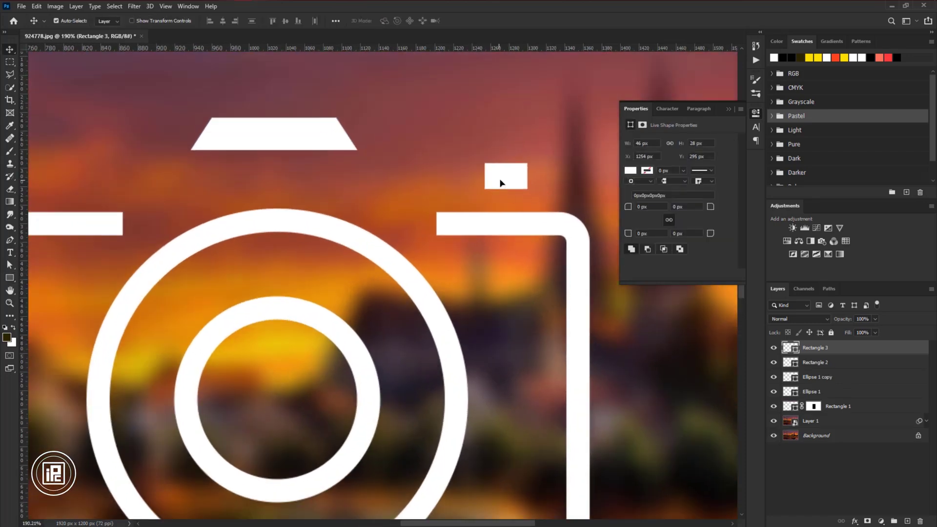
{"action": "key", "text": "Right"}
{"action": "key", "text": "Right"}
{"action": "key", "text": "Right"}
{"action": "left_click_drag", "start_coordinate": [305, 145], "coordinate": [303, 152]}
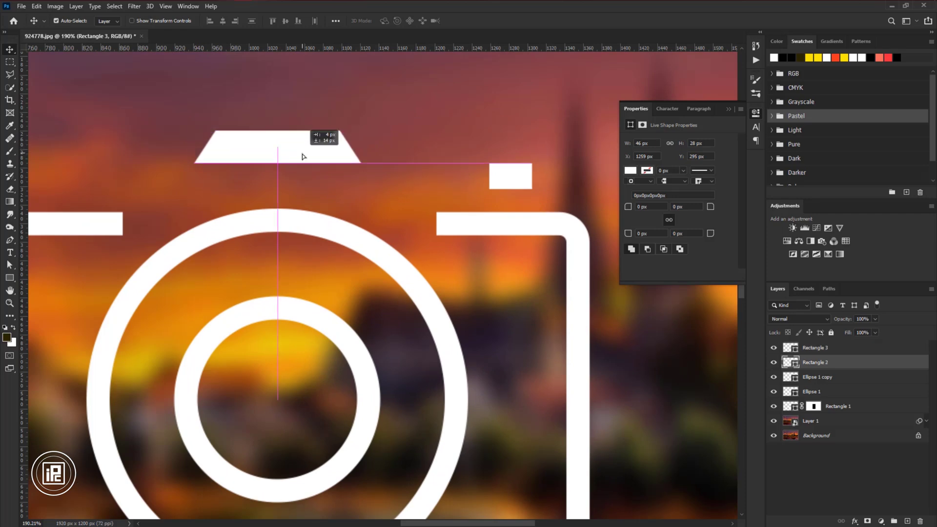
{"action": "scroll", "coordinate": [308, 147], "scroll_direction": "down", "scroll_amount": 5}
{"action": "scroll", "coordinate": [440, 247], "scroll_direction": "up", "scroll_amount": 1}
Step: Adjust the width of the Rectangle 1 bracket outline with Free Transform
{"action": "left_click", "coordinate": [487, 271]}
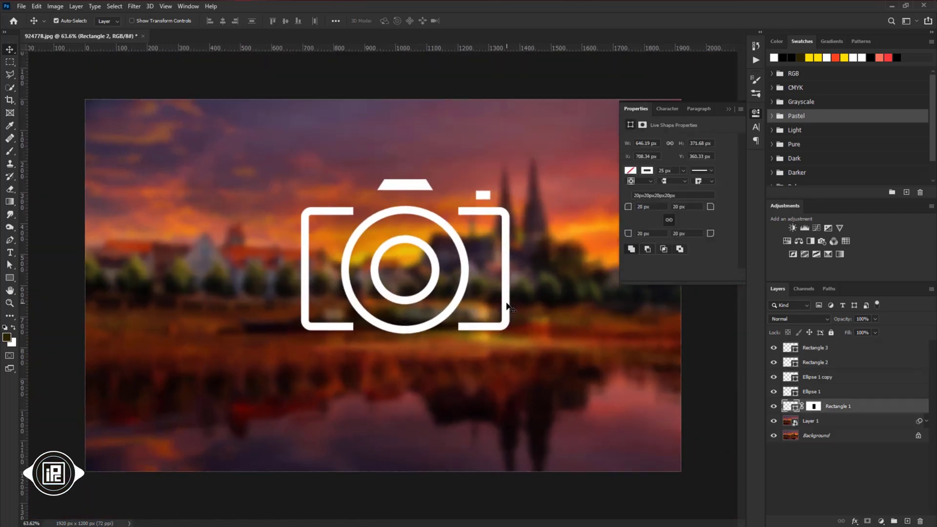
{"action": "key", "text": "ctrl+t"}
{"action": "left_click_drag", "start_coordinate": [487, 270], "coordinate": [502, 270]}
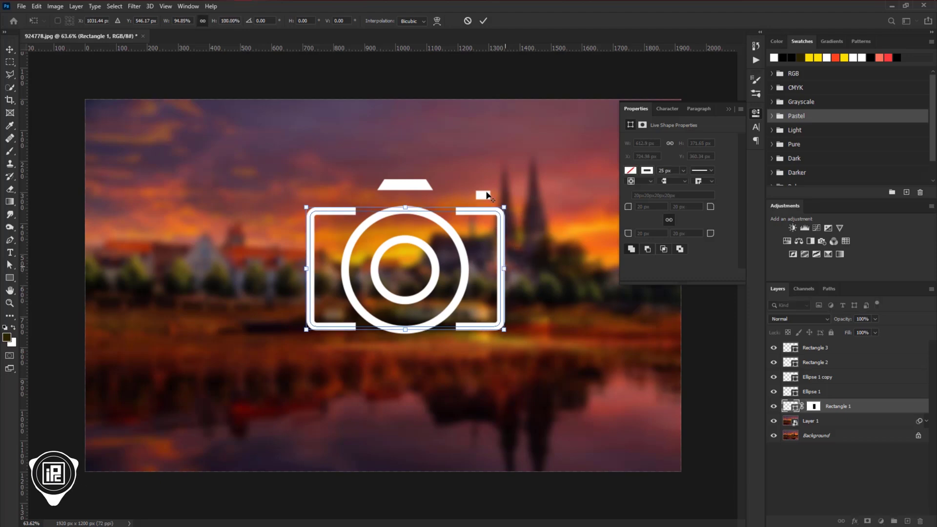
{"action": "left_click", "coordinate": [484, 21]}
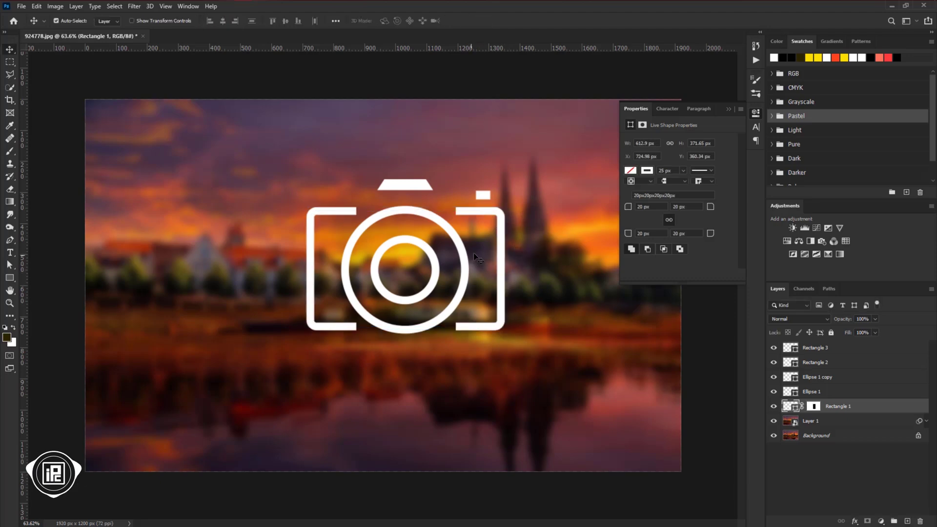
{"action": "left_click", "coordinate": [483, 195]}
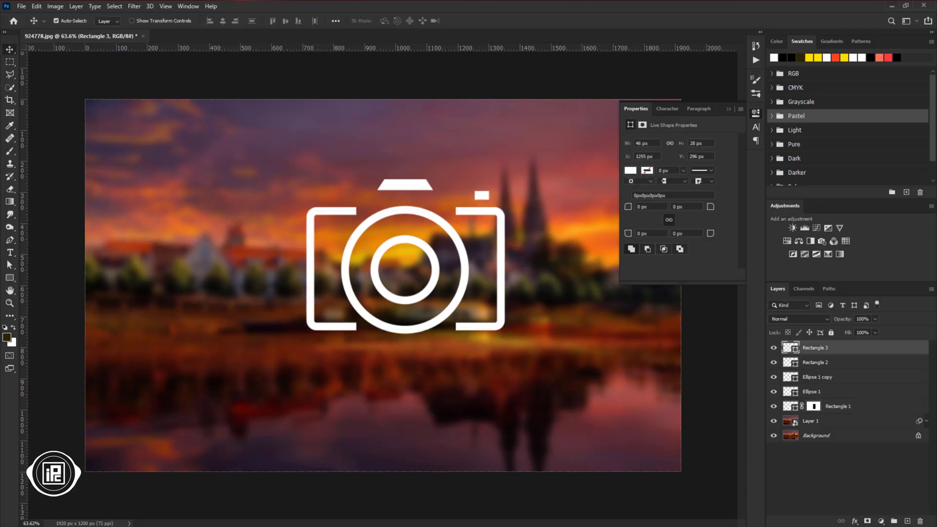
Step: Group the layers from Rectangle 1 through Rectangle 3 and rename the group 'Logo'
{"action": "left_click", "coordinate": [852, 408]}
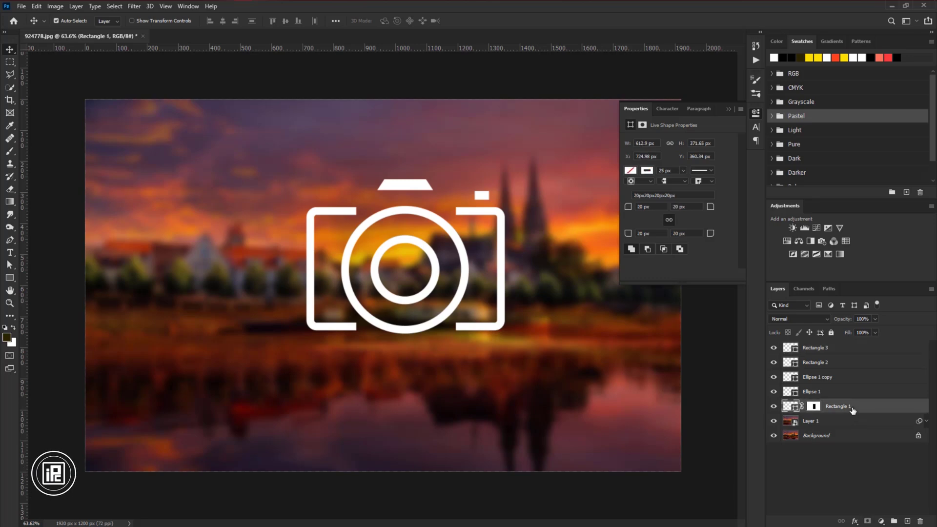
{"action": "left_click", "coordinate": [842, 354], "text": "shift"}
{"action": "key", "text": "ctrl+g"}
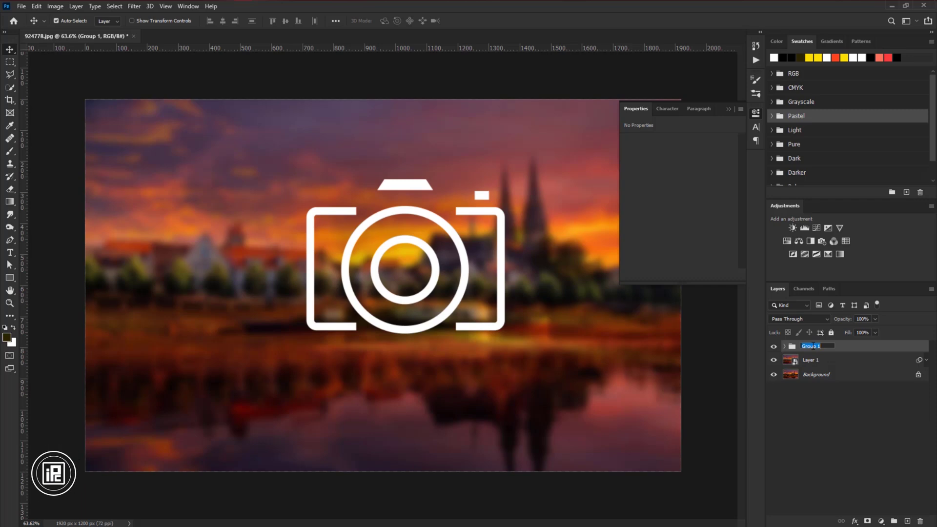
{"action": "type", "text": "Logo"}
{"action": "key", "text": "Return"}
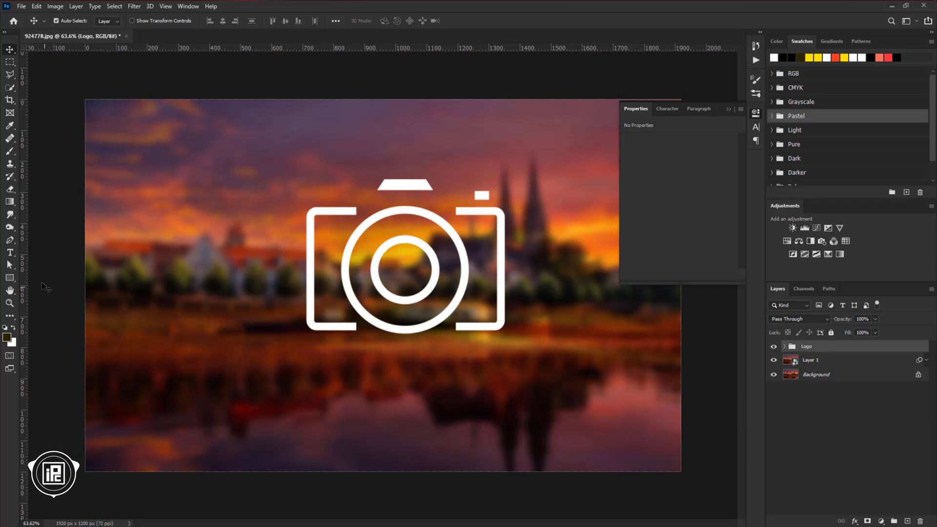
Step: Add 50 pt white 'PHOTOGRAPHY' text below the camera icon
{"action": "left_click", "coordinate": [10, 252]}
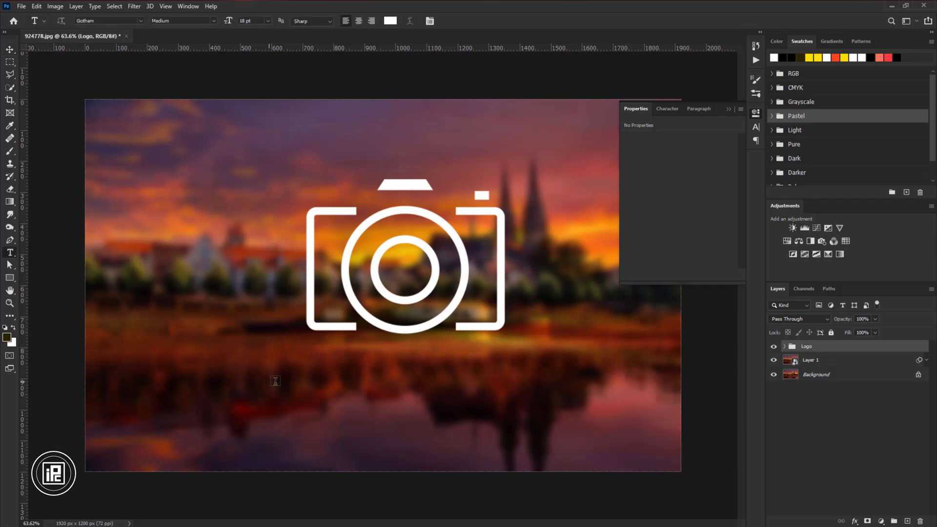
{"action": "left_click", "coordinate": [249, 352]}
{"action": "type", "text": "50"}
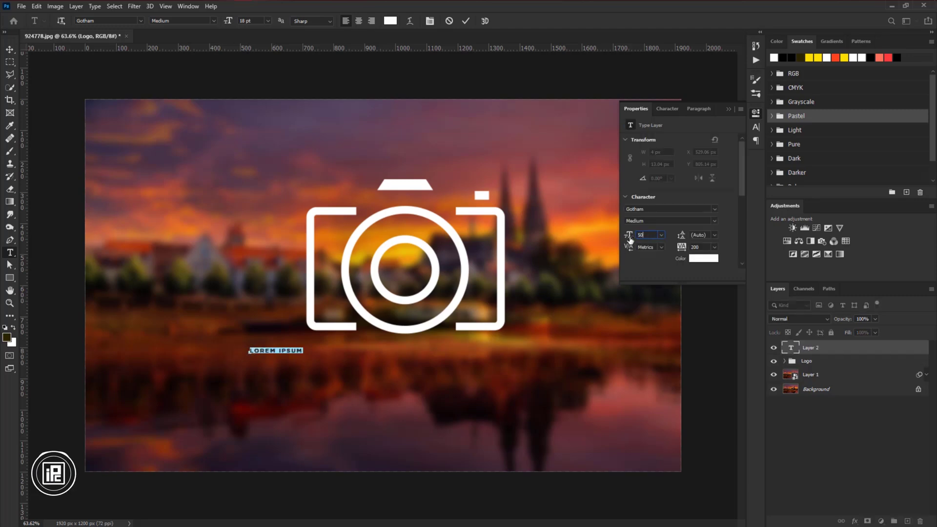
{"action": "key", "text": "Return"}
{"action": "type", "text": "P"}
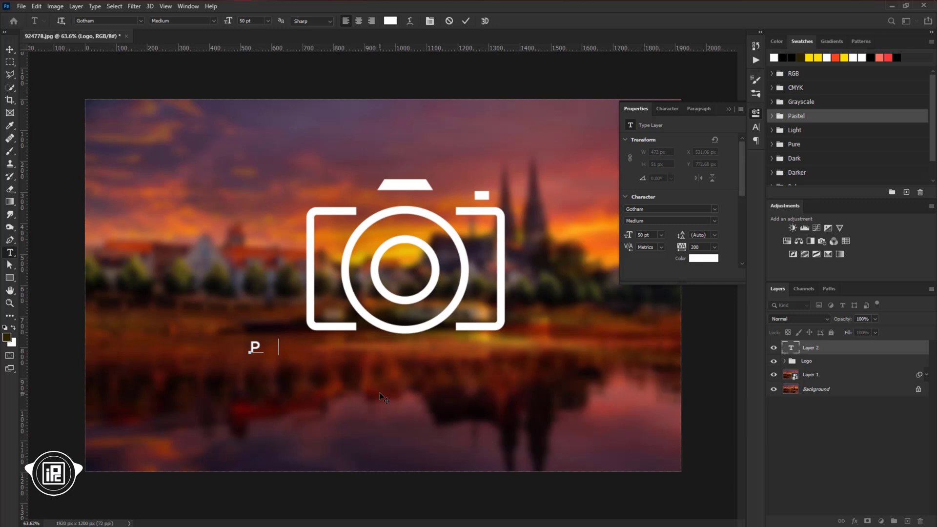
{"action": "type", "text": "HOTOGRAPH Y"}
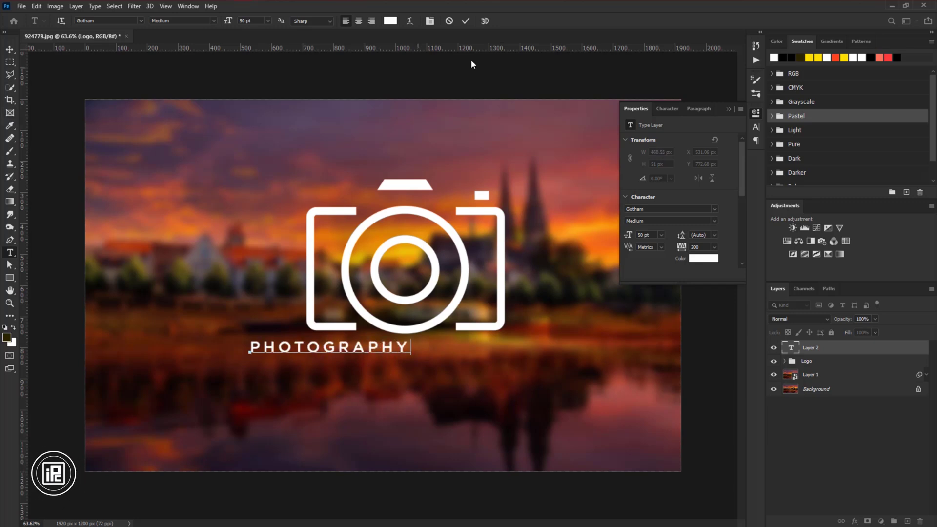
{"action": "key", "text": "ctrl+Return"}
{"action": "key", "text": "v"}
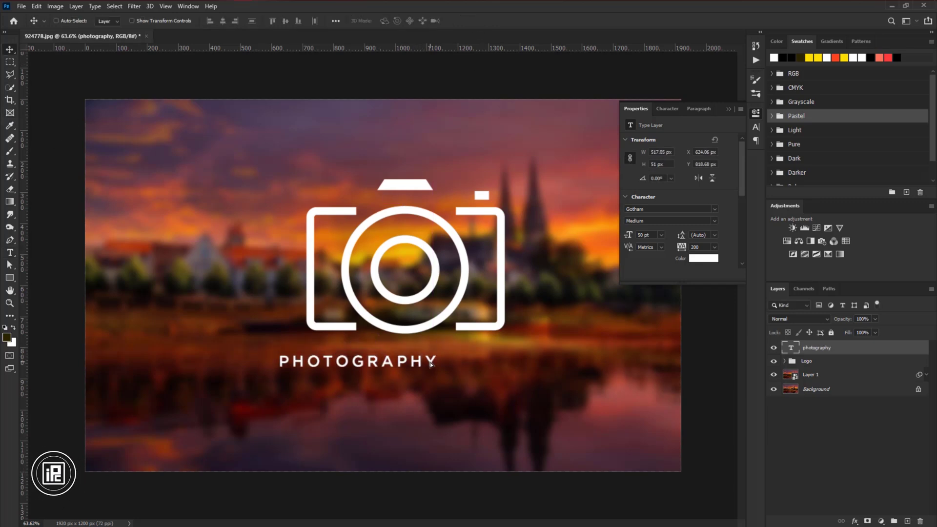
Step: Scale the PHOTOGRAPHY text up so it spans wider than the icon
{"action": "key", "text": "ctrl+t"}
{"action": "left_click_drag", "start_coordinate": [408, 354], "coordinate": [601, 378]}
{"action": "left_click_drag", "start_coordinate": [279, 361], "coordinate": [198, 359]}
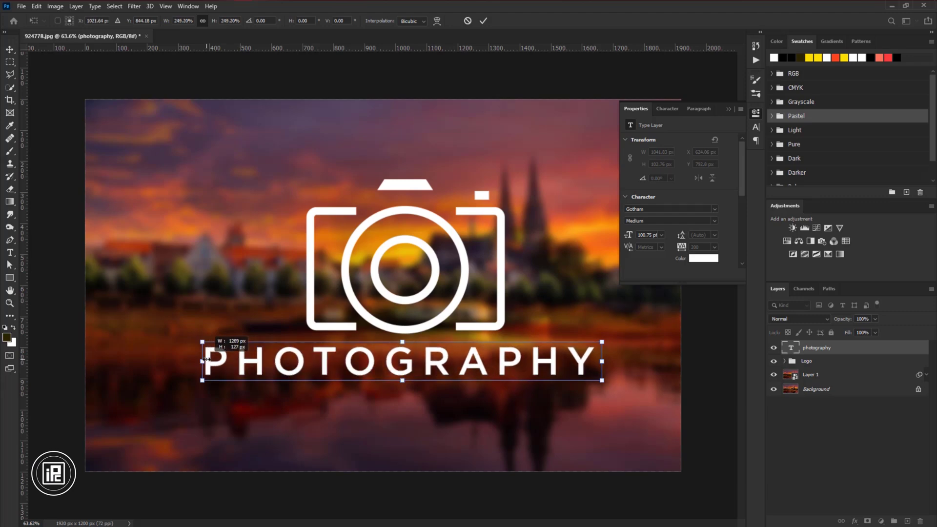
{"action": "left_click_drag", "start_coordinate": [603, 360], "coordinate": [617, 355]}
{"action": "key", "text": "Return"}
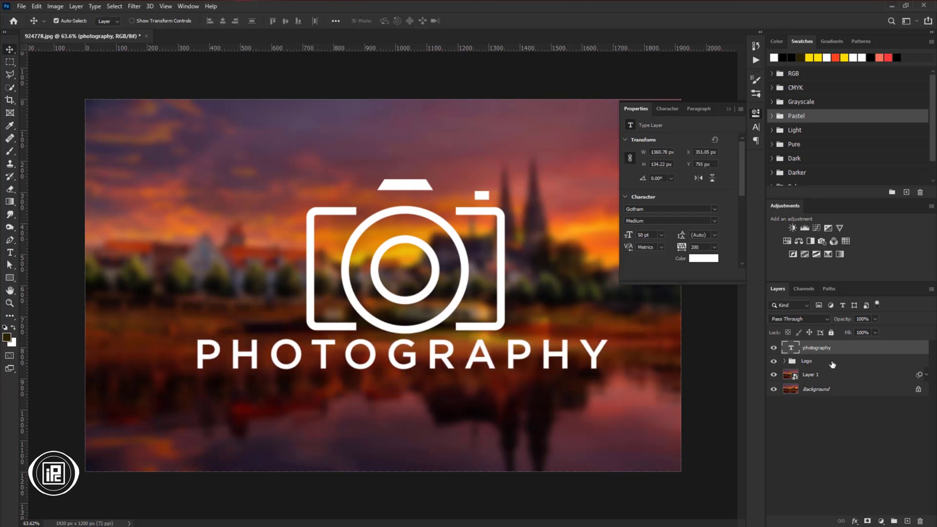
Step: Scale the Logo group down and shift it up slightly
{"action": "left_click", "coordinate": [805, 360]}
{"action": "key", "text": "ctrl+t"}
{"action": "mouse_move", "coordinate": [405, 181]}
{"action": "left_mouse_down"}
{"action": "mouse_move", "coordinate": [413, 216]}
{"action": "mouse_move", "coordinate": [382, 225]}
{"action": "left_mouse_up"}
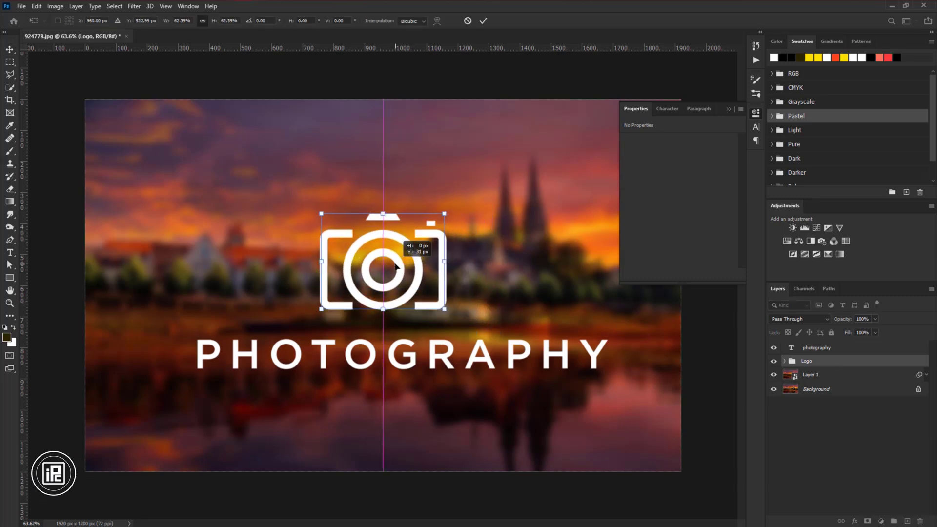
{"action": "left_click_drag", "start_coordinate": [397, 276], "coordinate": [422, 236]}
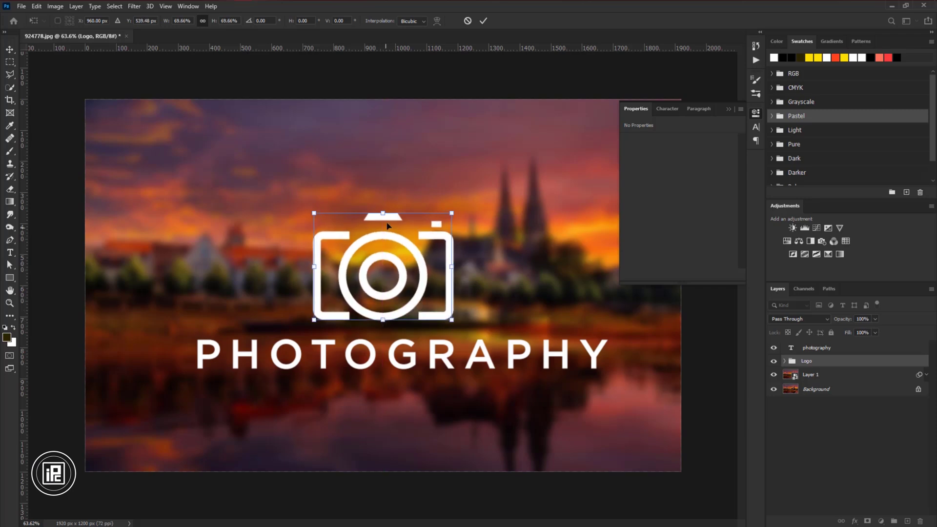
{"action": "key", "text": "Return"}
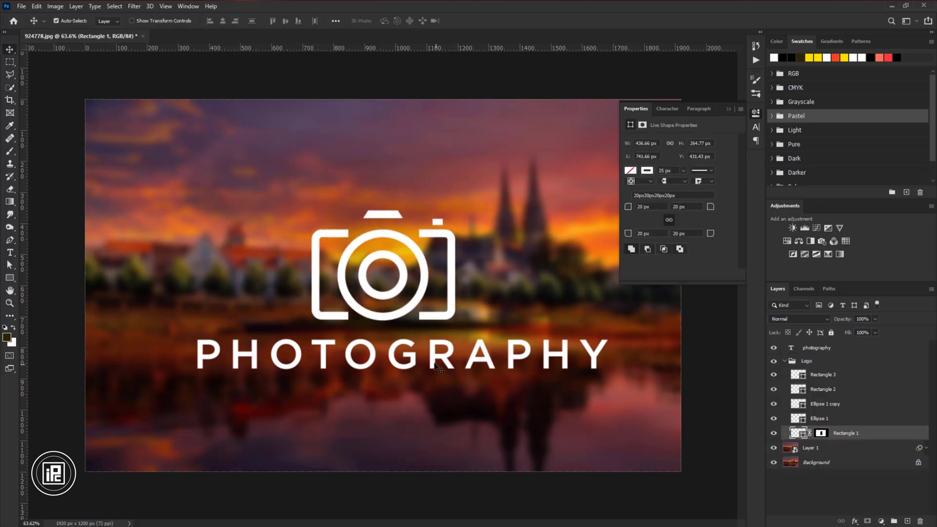
Step: Move Logo and the PHOTOGRAPHY text up together and enlarge them slightly
{"action": "left_click", "coordinate": [816, 347]}
{"action": "left_click", "coordinate": [805, 361], "text": "shift"}
{"action": "key", "text": "ctrl+t"}
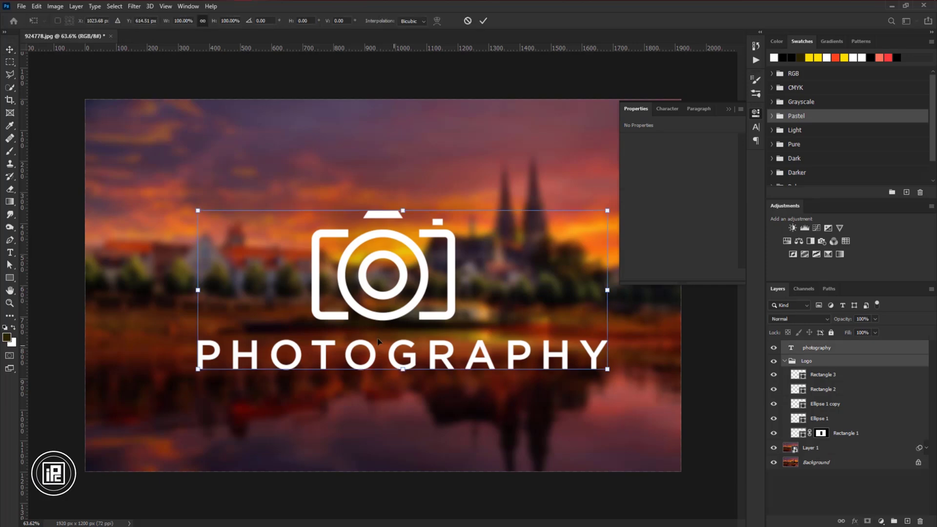
{"action": "left_click_drag", "start_coordinate": [378, 341], "coordinate": [364, 309]}
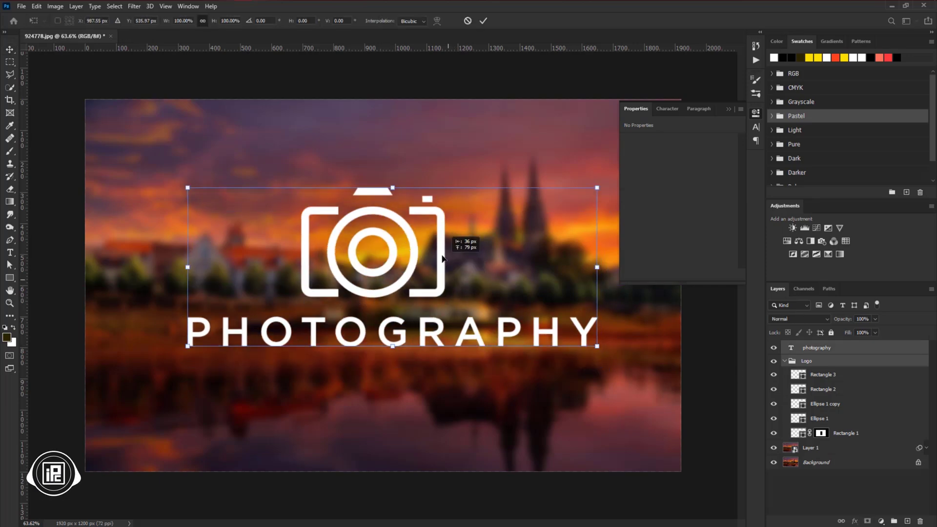
{"action": "left_click", "coordinate": [468, 21]}
{"action": "key", "text": "ctrl+t"}
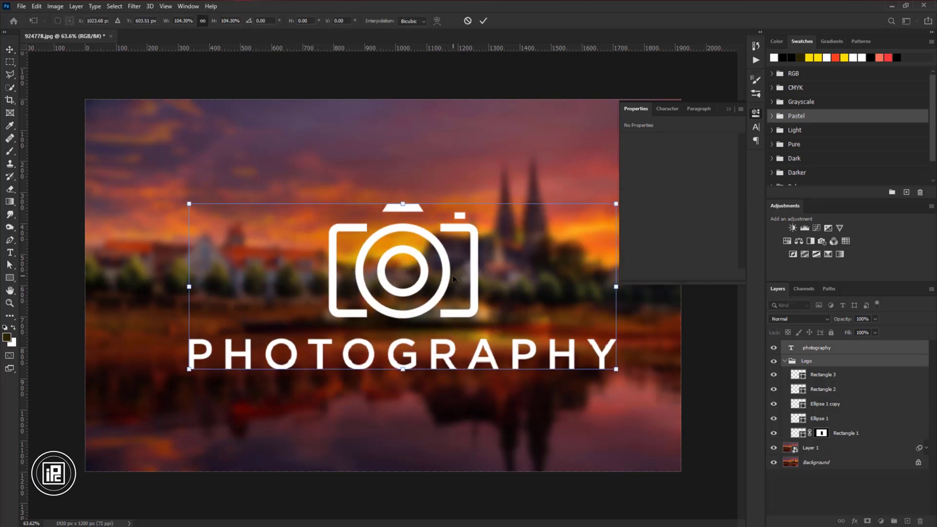
{"action": "left_click_drag", "start_coordinate": [440, 279], "coordinate": [420, 252]}
{"action": "left_click", "coordinate": [484, 21]}
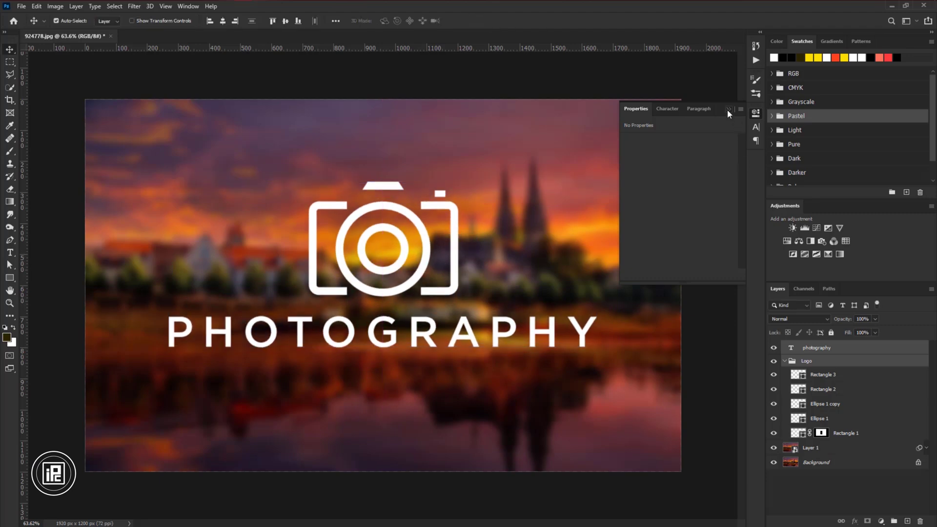
Step: Close the Properties panel and deselect the logo and text layers
{"action": "left_click", "coordinate": [728, 109]}
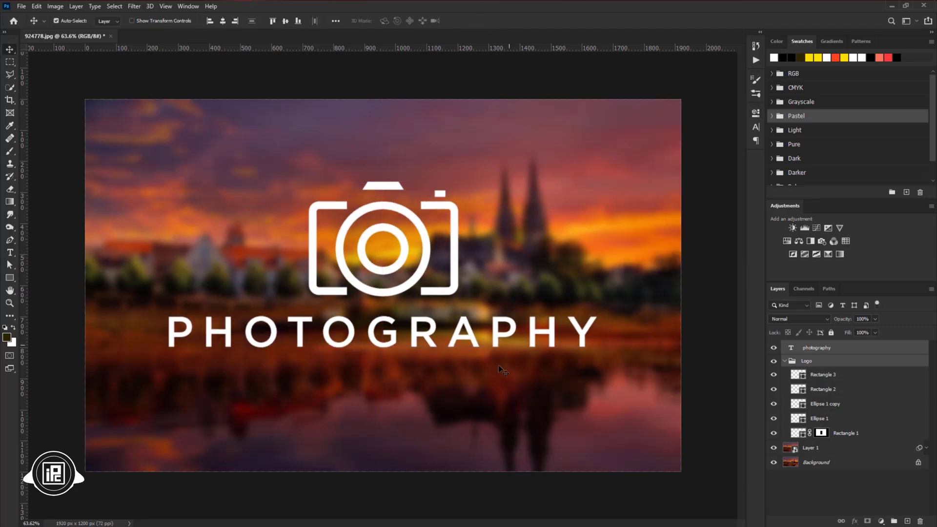
{"action": "left_click", "coordinate": [437, 495]}
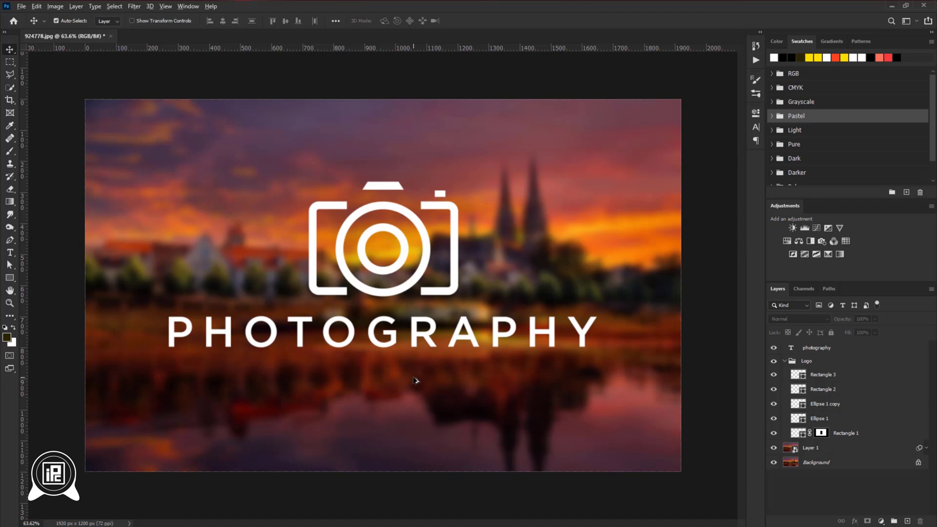